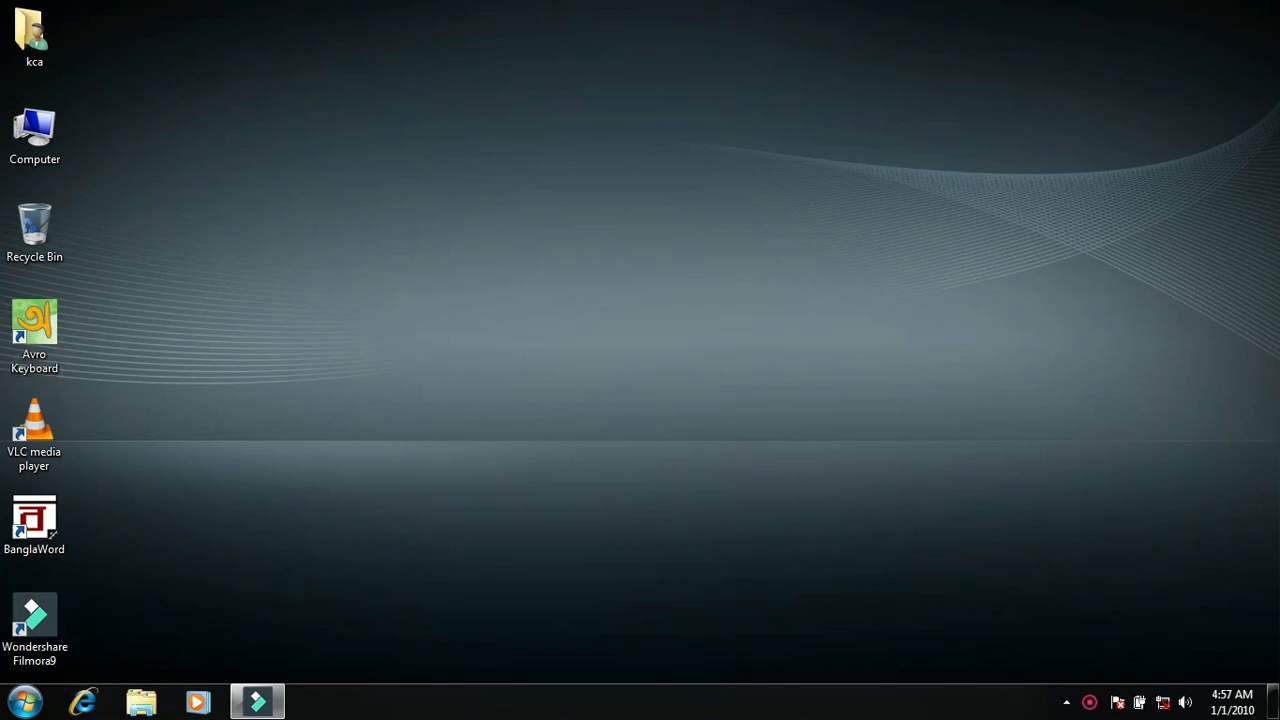
Step: Find and launch WordPad, then maximize its window
click(26, 702)
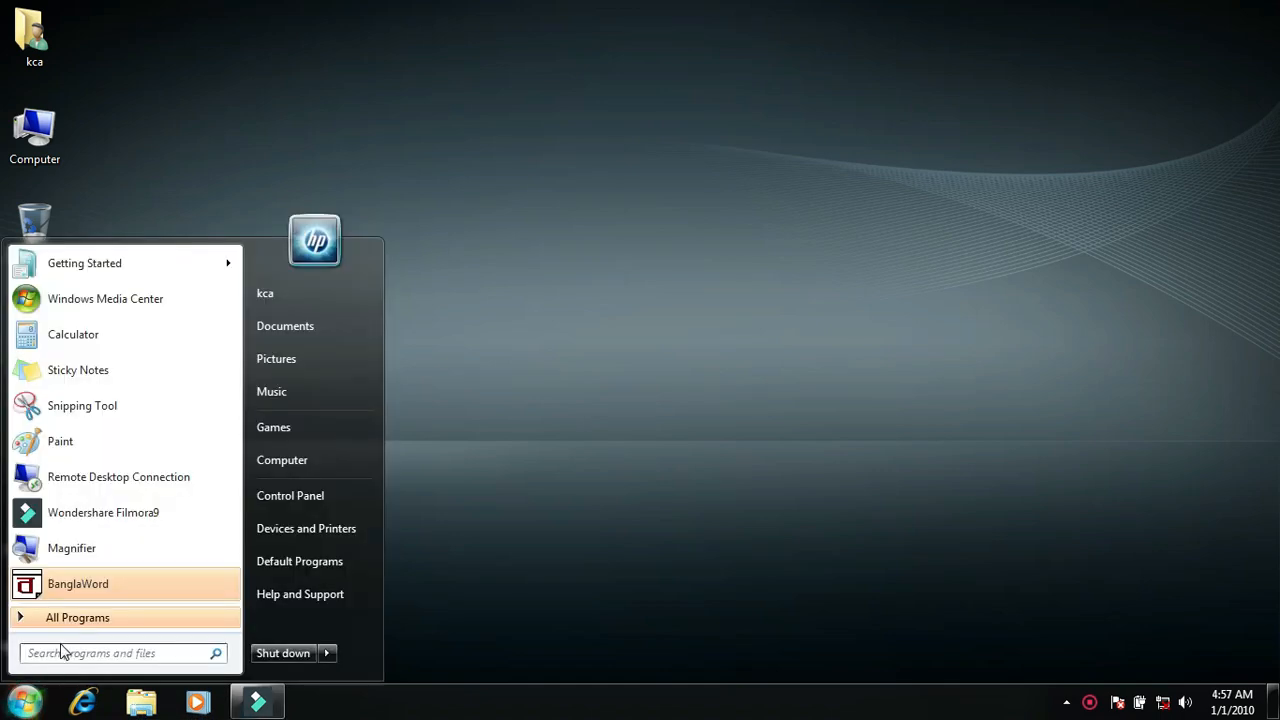
text(wor)
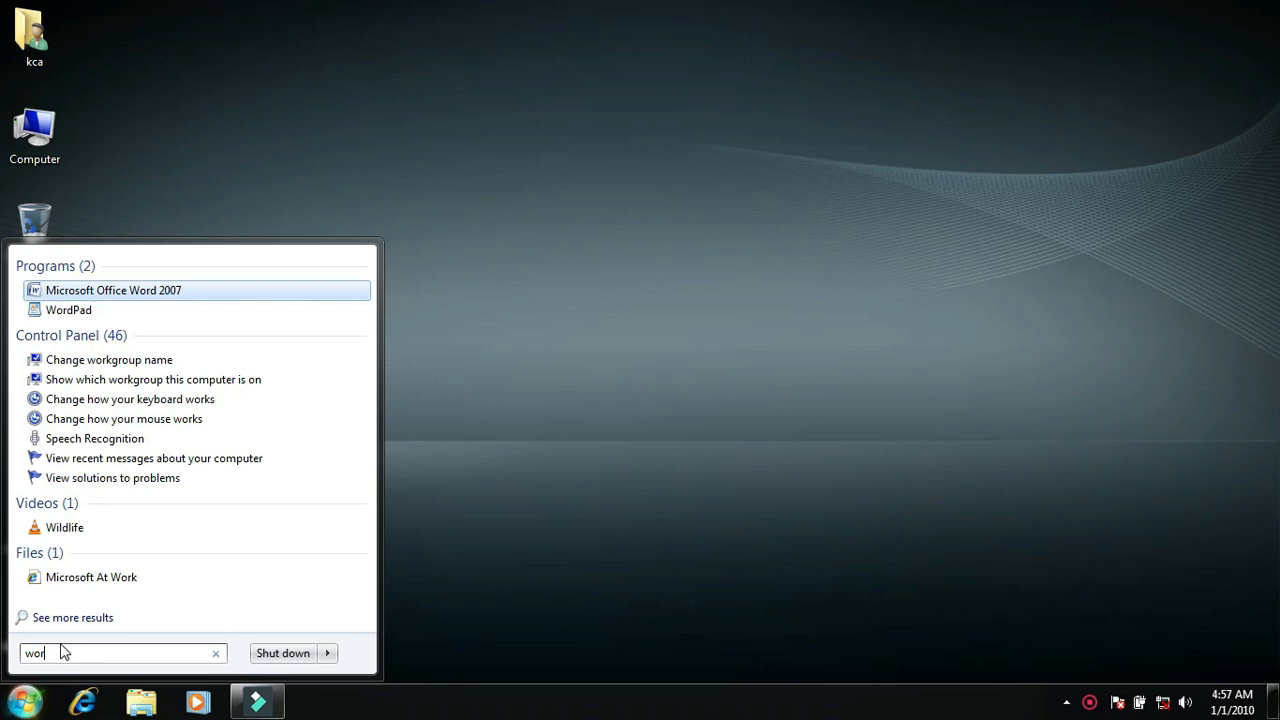
text(dpad)
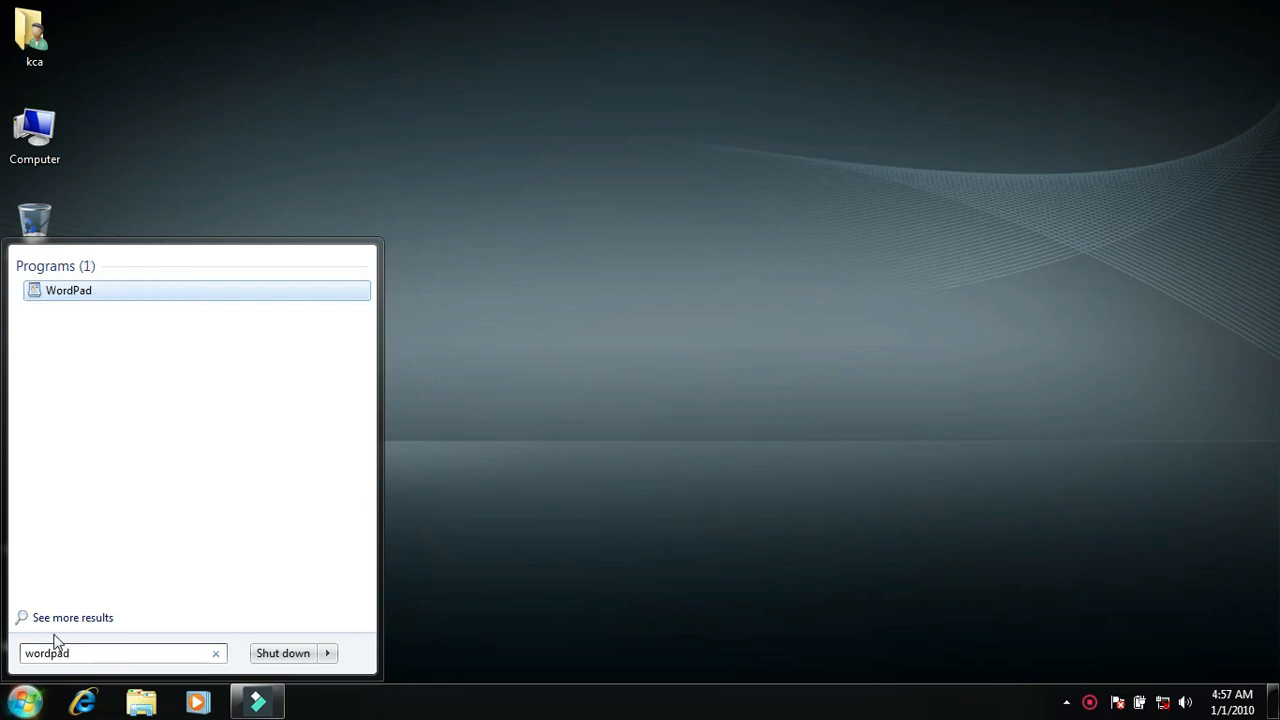
click(70, 293)
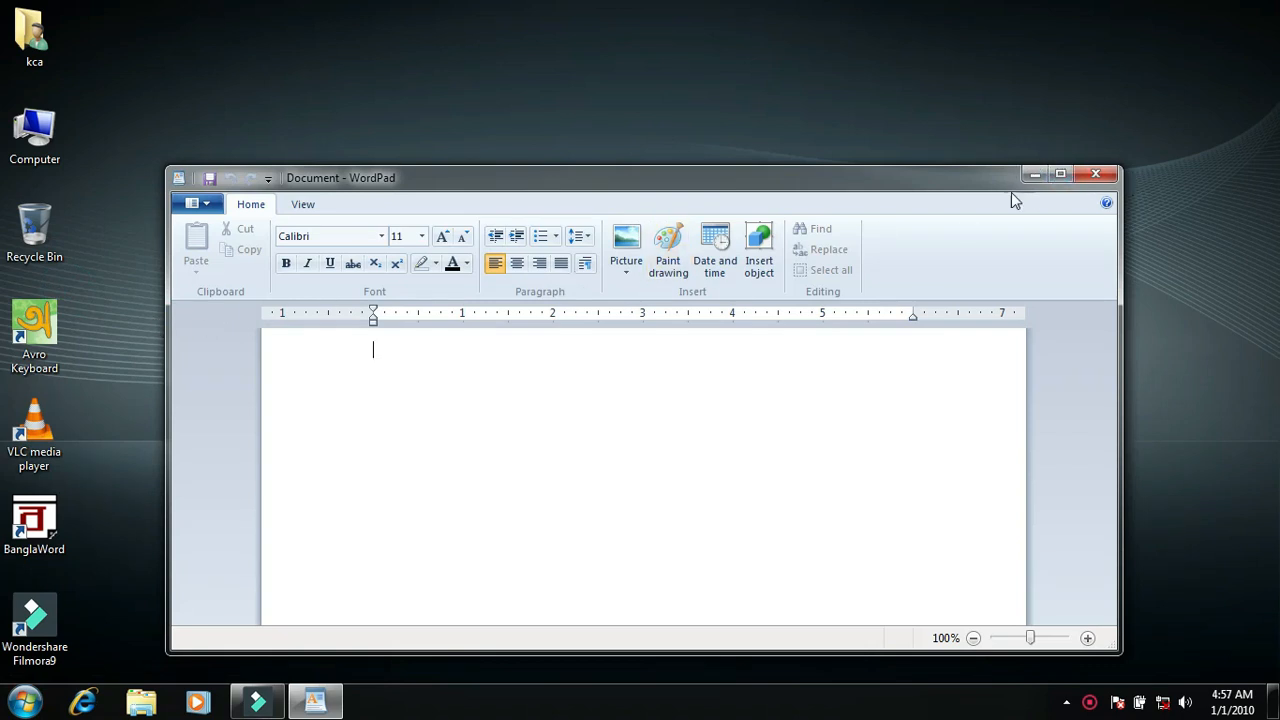
click(1062, 174)
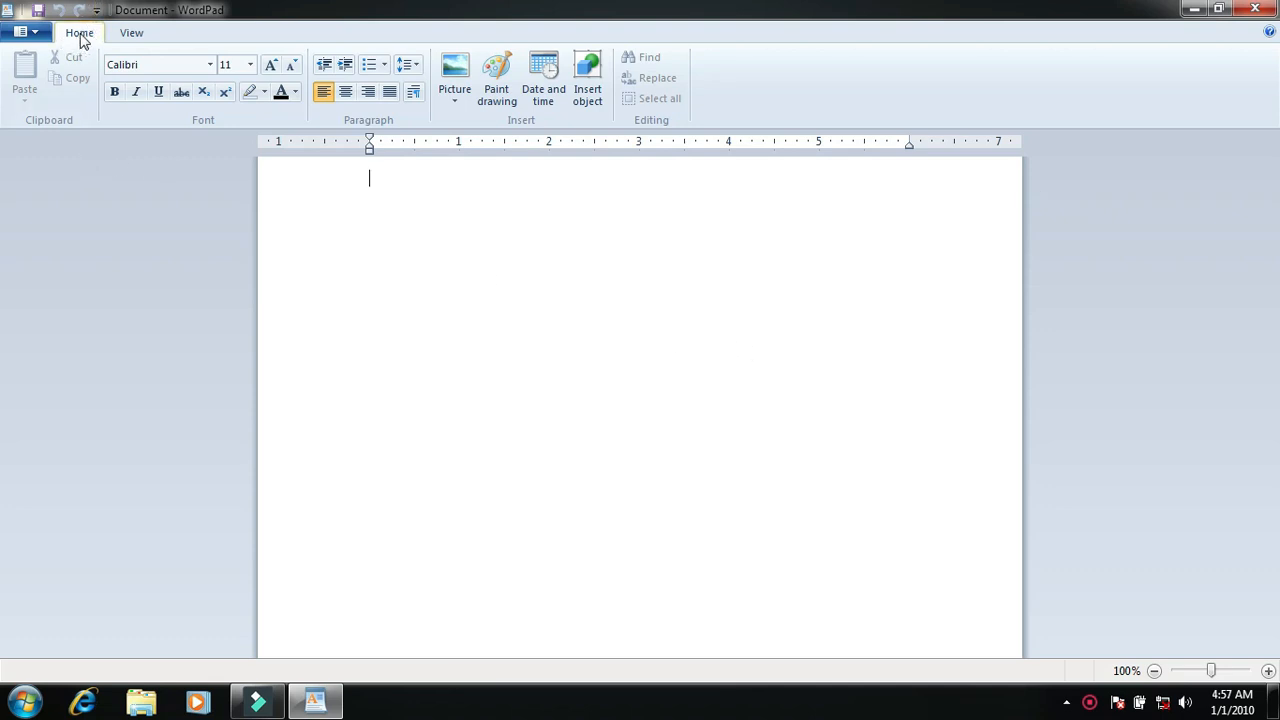
Step: Write "In the first eight lines the poem regrets that Time like a clever thief has stolen away his twenty three years."
click(127, 34)
click(77, 36)
text(In the)
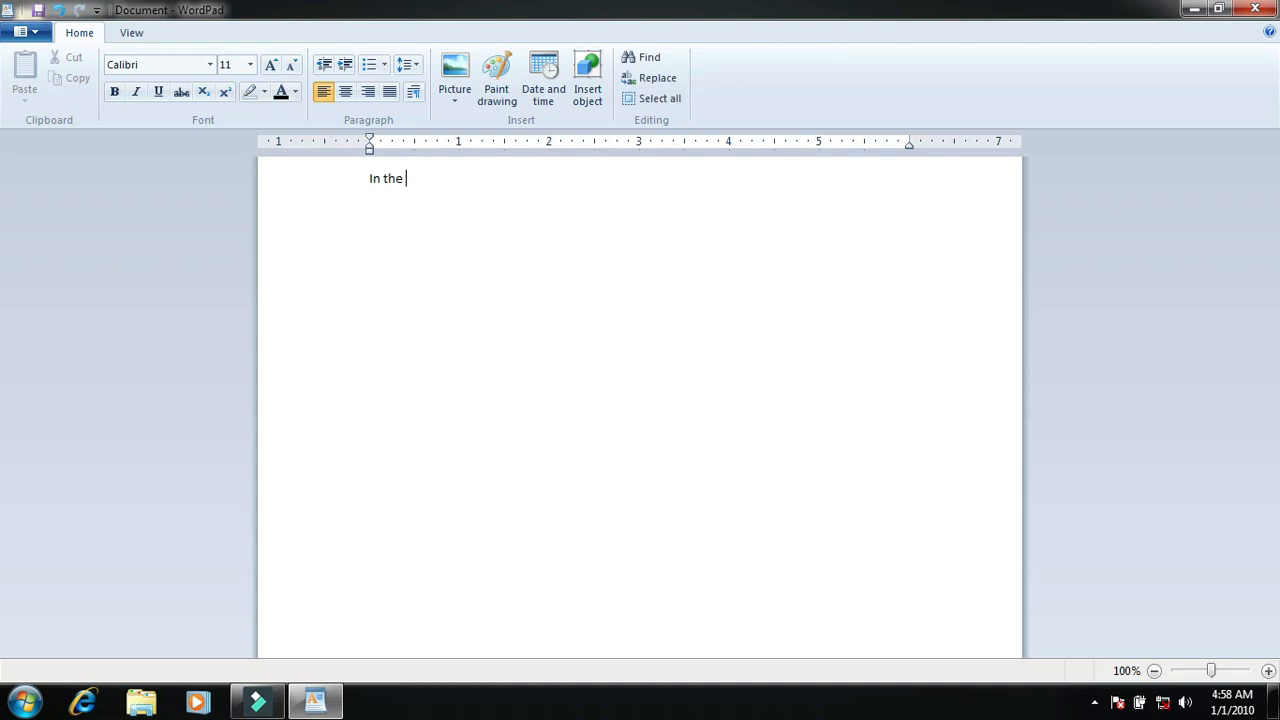
text( first eight lines the poem reg)
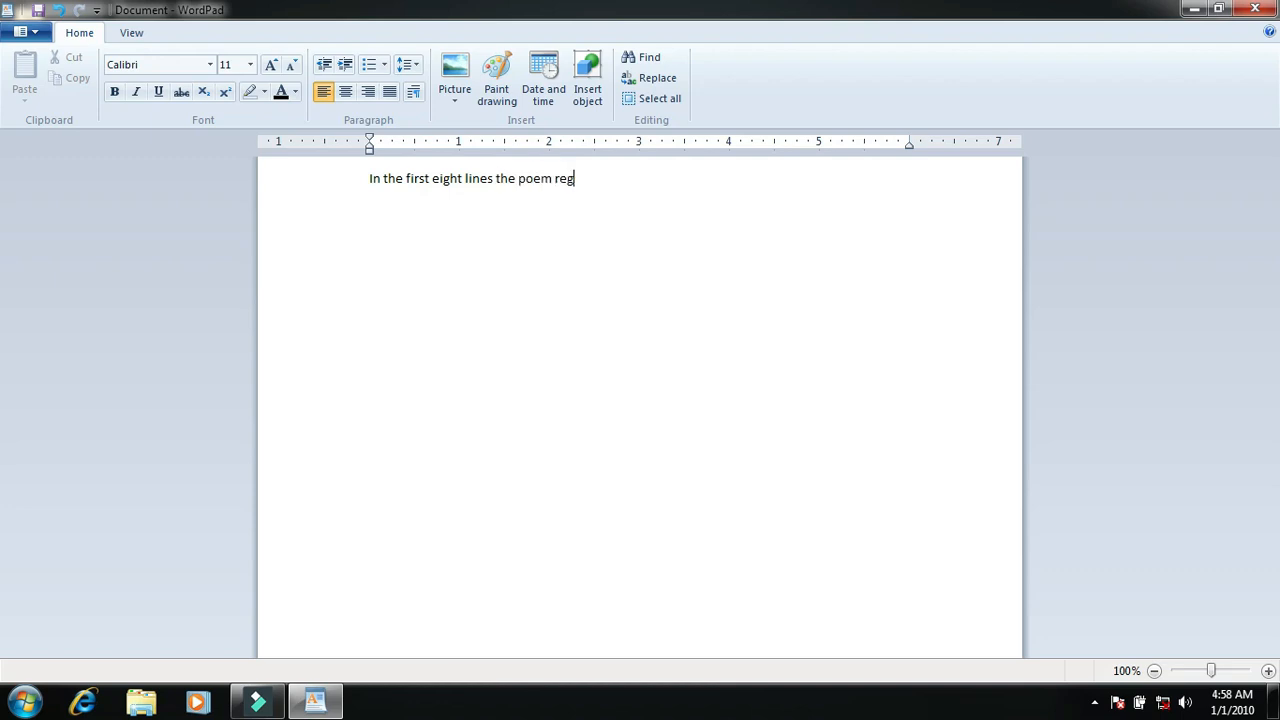
text(rets that Time like a)
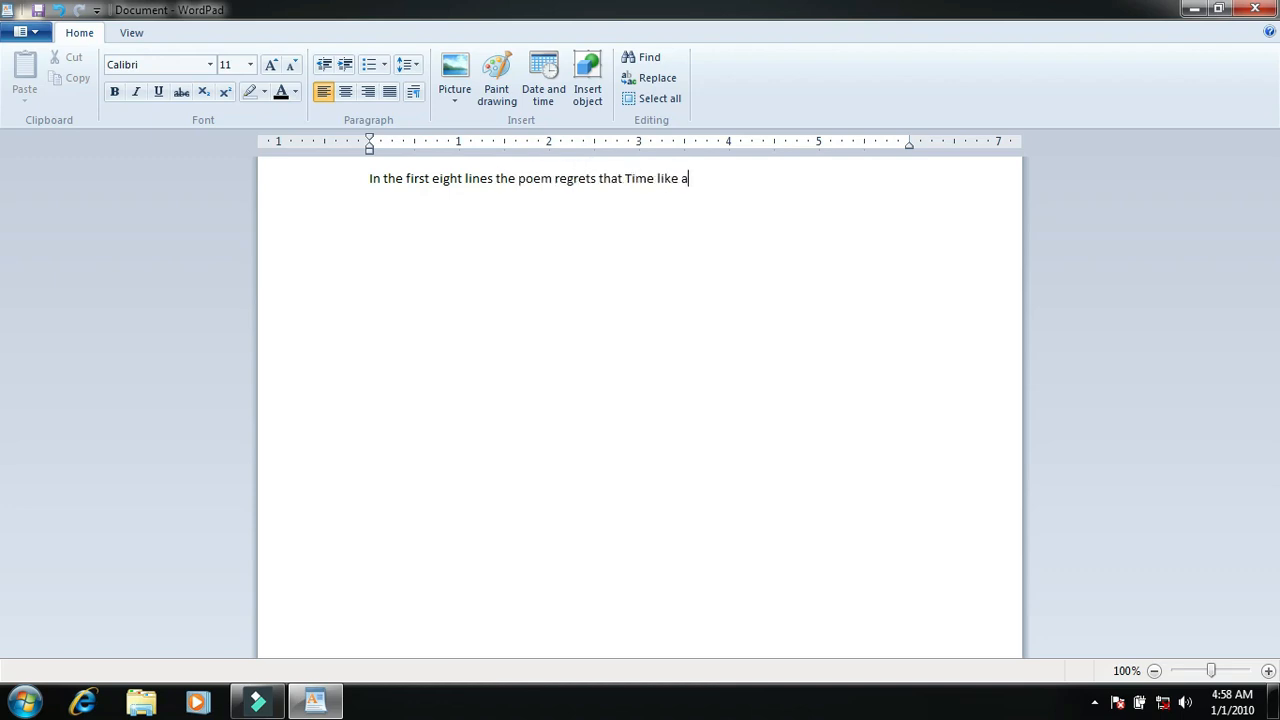
text( clever thief has stolen away his twenty three years.)
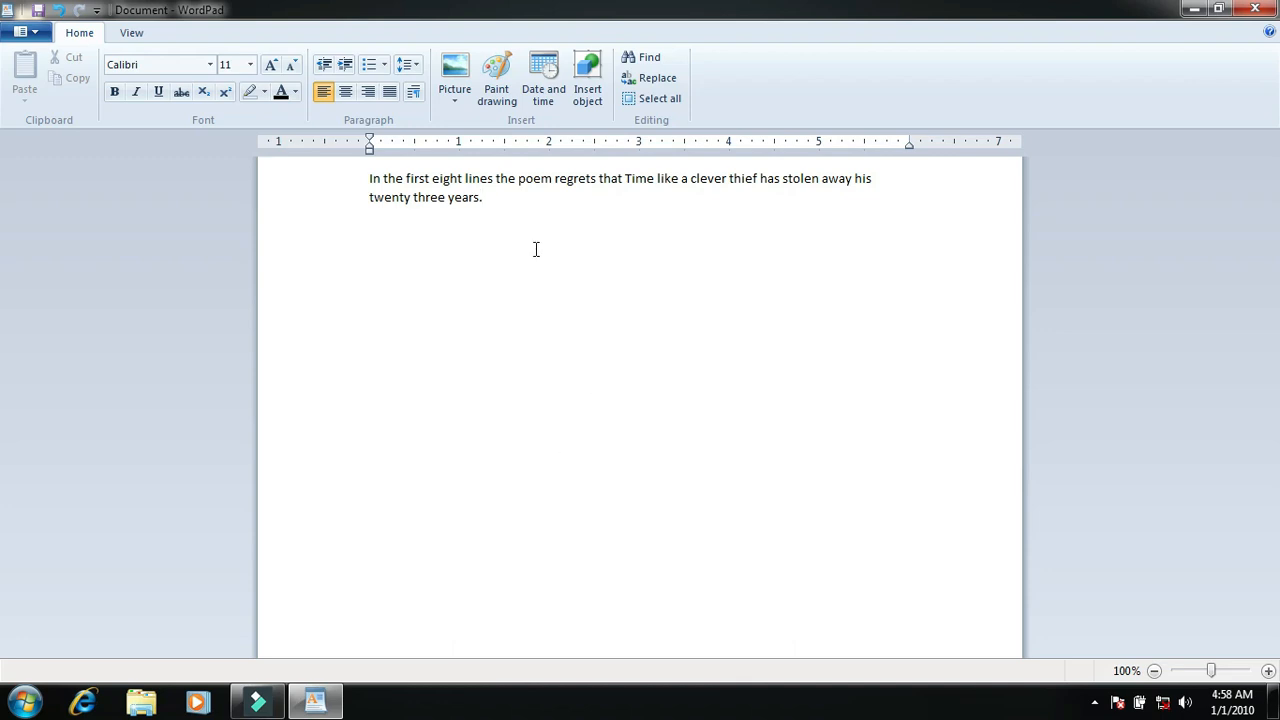
Step: Try selecting the phrase "regrets that Time" and the whole text, clearing each selection again
drag(502, 213, 365, 177)
click(493, 212)
double_click(488, 199)
drag(631, 178, 579, 180)
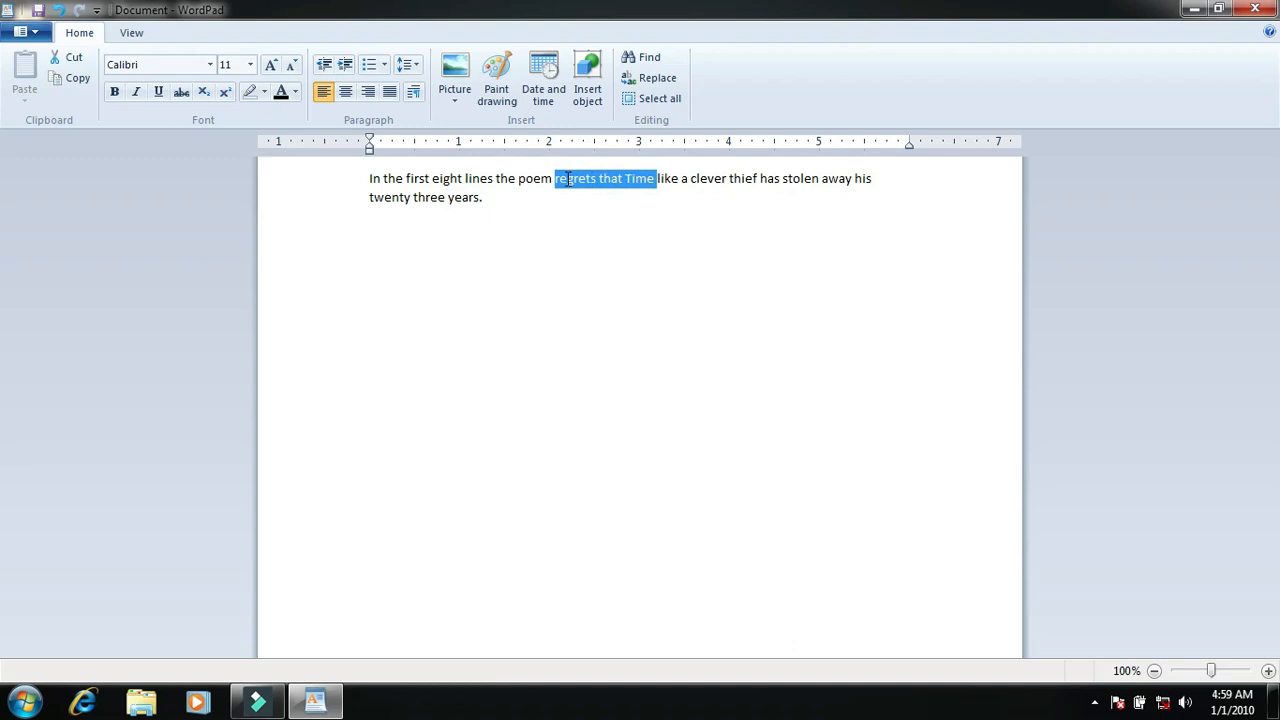
click(557, 237)
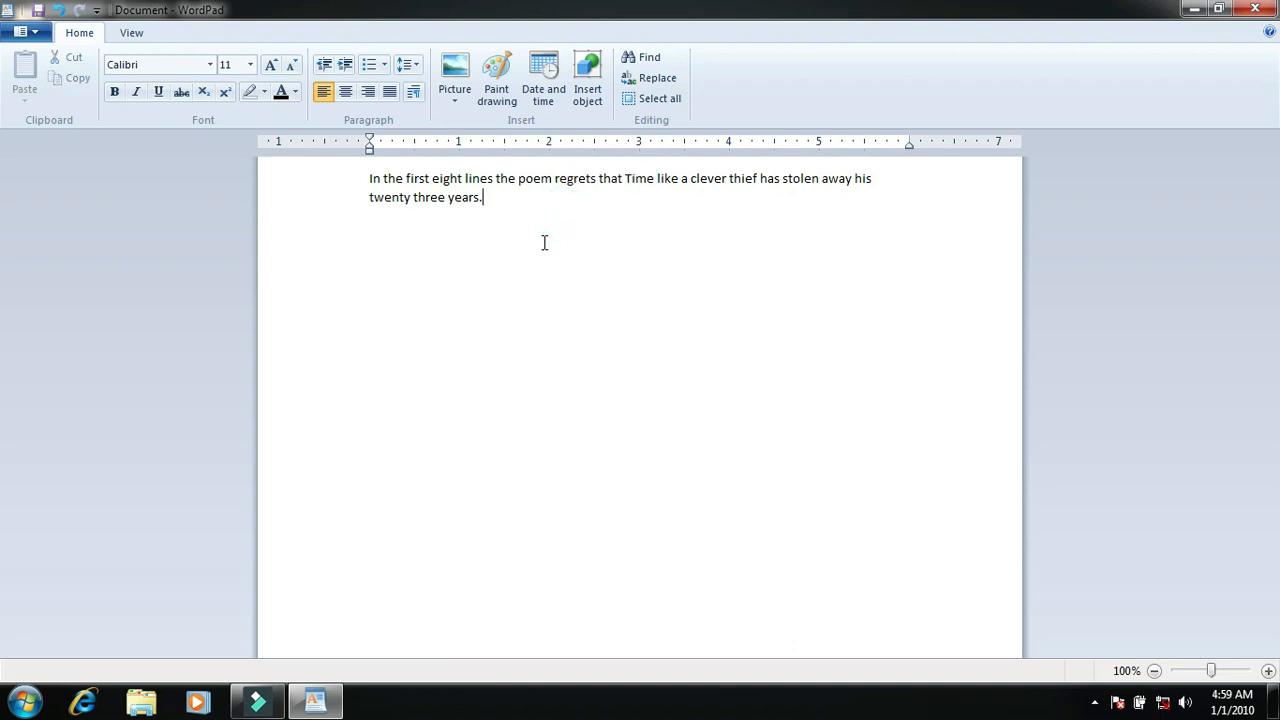
key(ctrl+a)
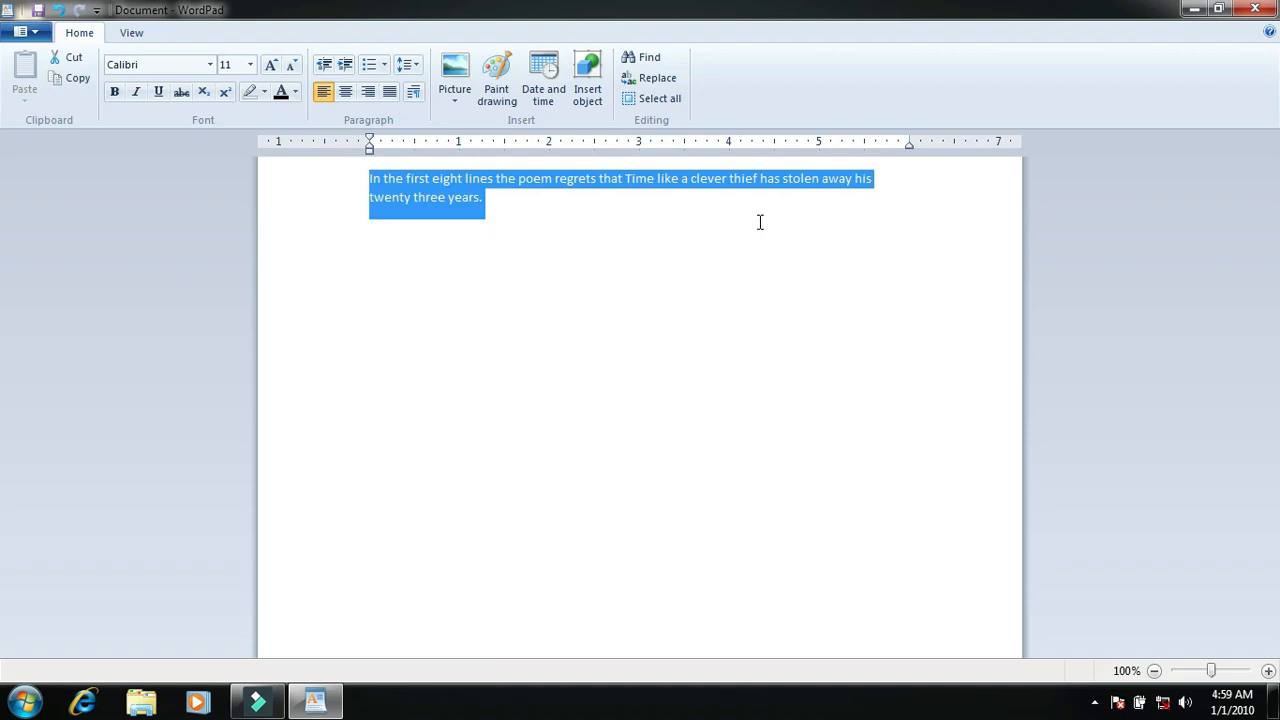
click(546, 270)
Step: Copy the whole sentence, paste it directly after itself, and cut "three years." from the end of the pasted copy
double_click(538, 210)
drag(538, 210, 374, 177)
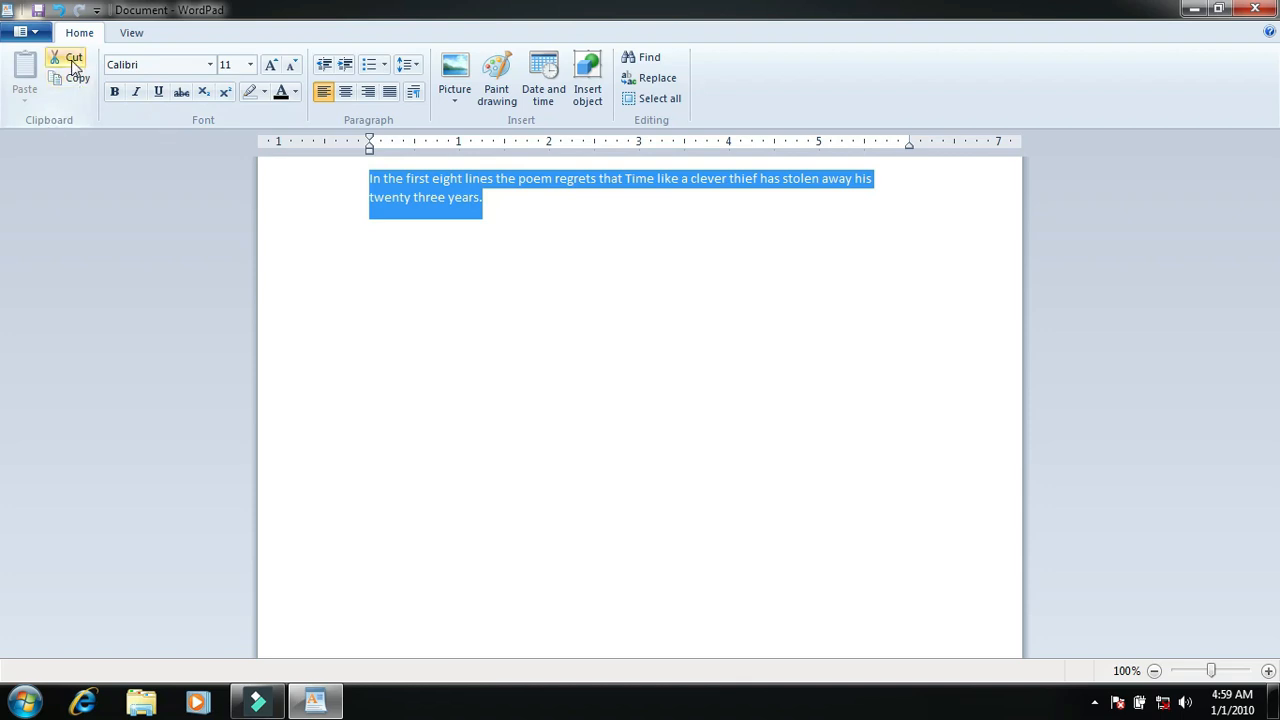
click(85, 89)
click(500, 203)
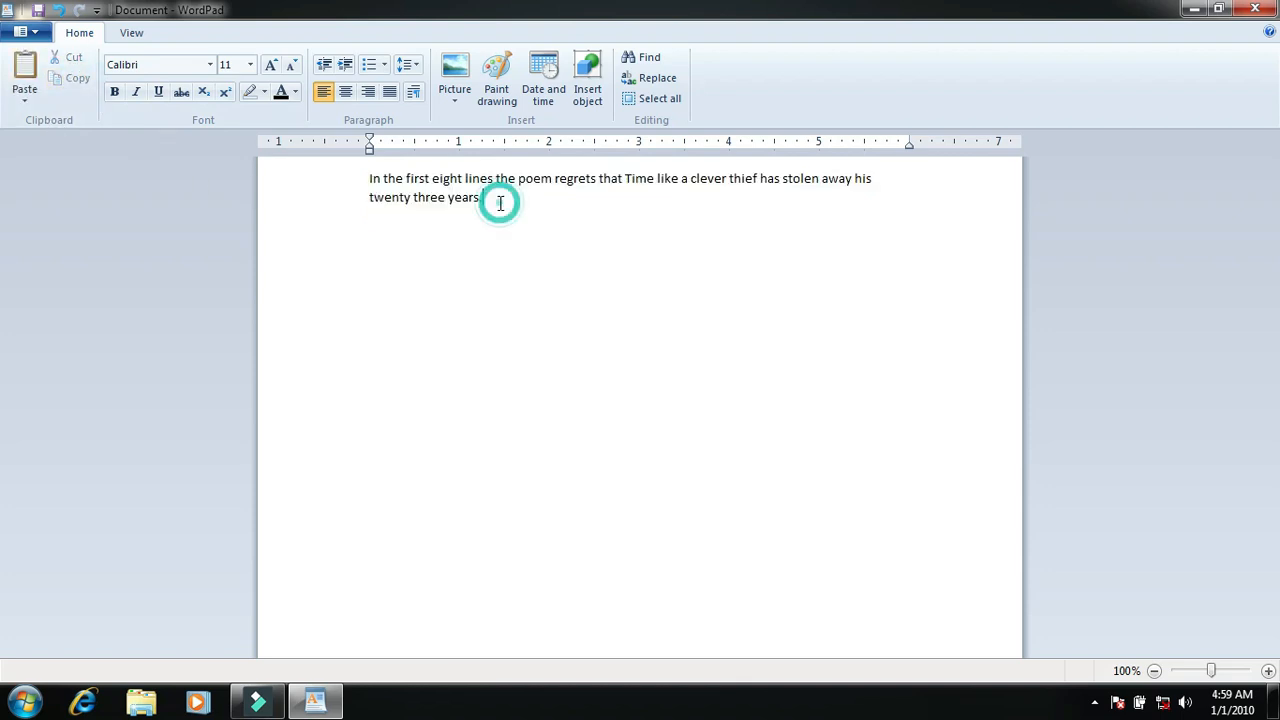
click(25, 70)
drag(586, 221, 505, 220)
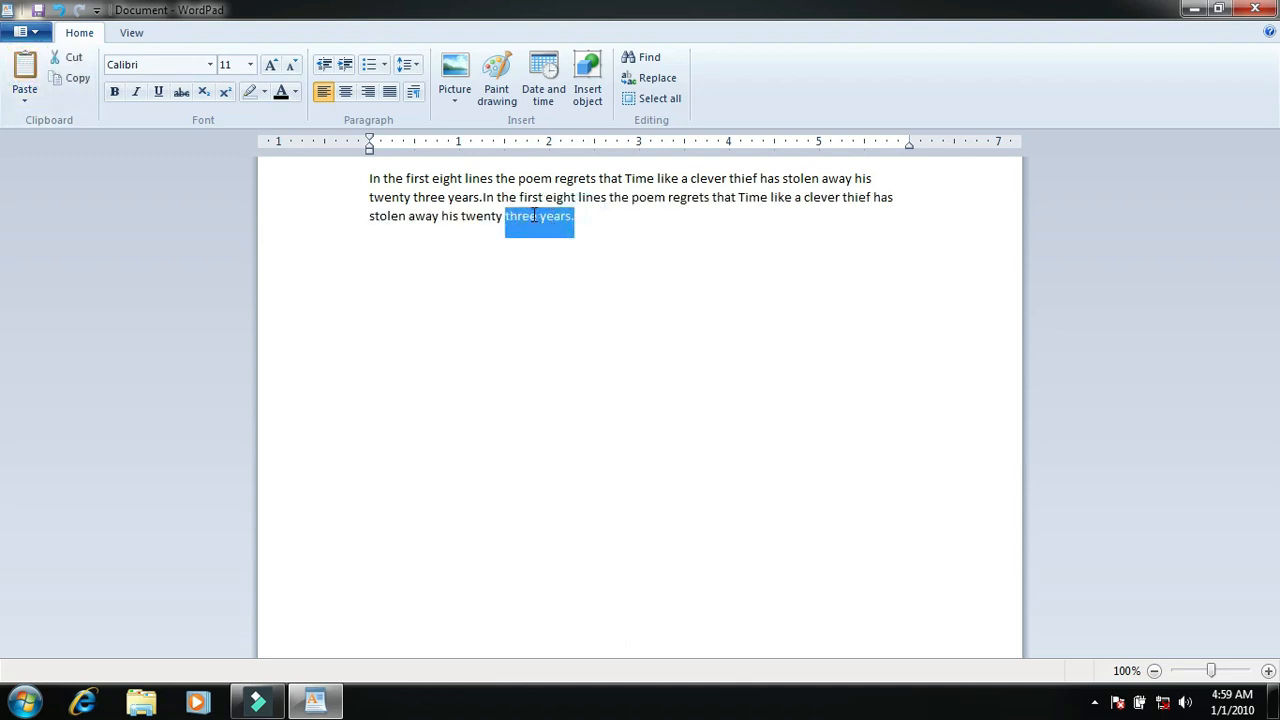
click(75, 57)
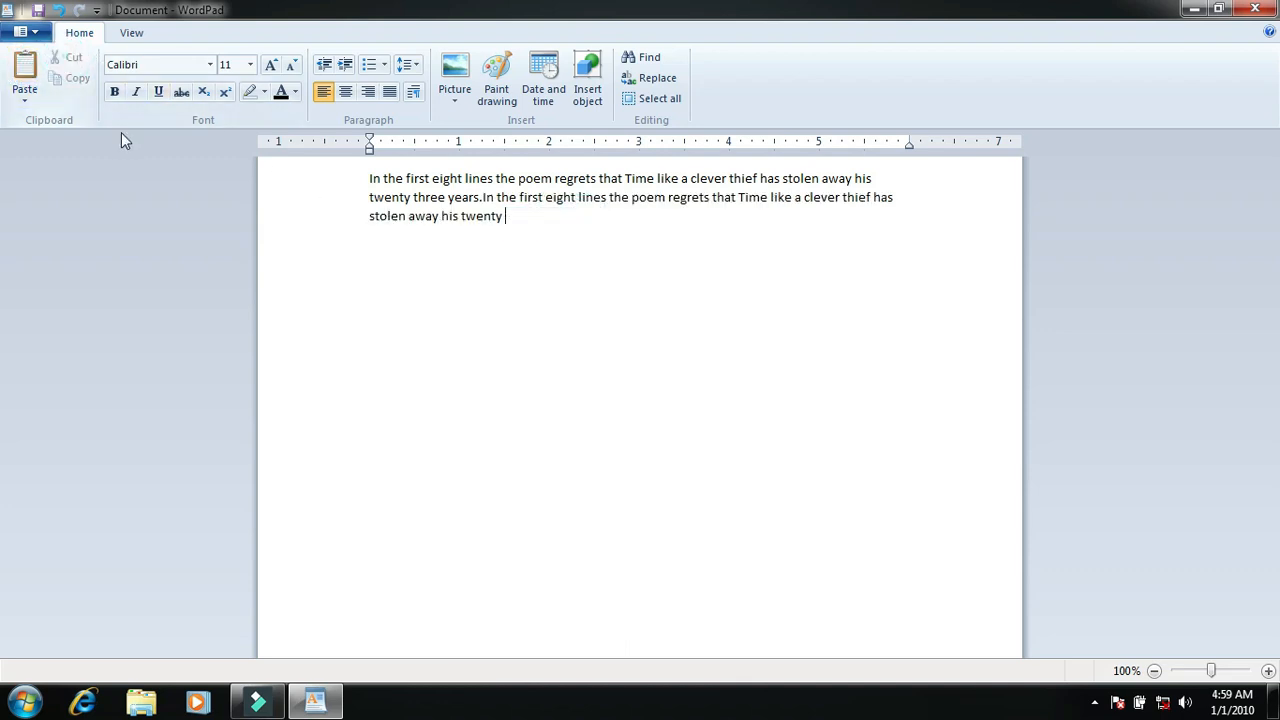
Step: Copy all of the text and paste it six times at the end of the document
drag(540, 233, 360, 183)
click(77, 78)
click(530, 220)
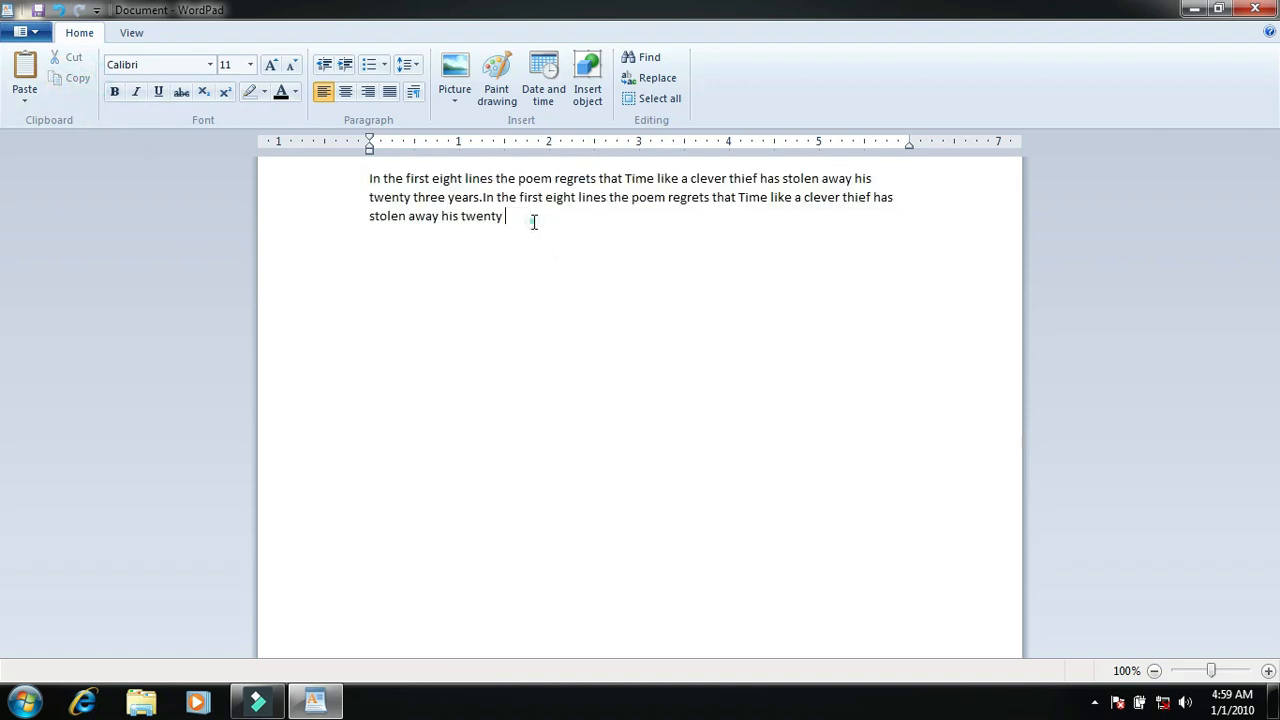
click(25, 67)
click(25, 67)
click(25, 67)
click(25, 67)
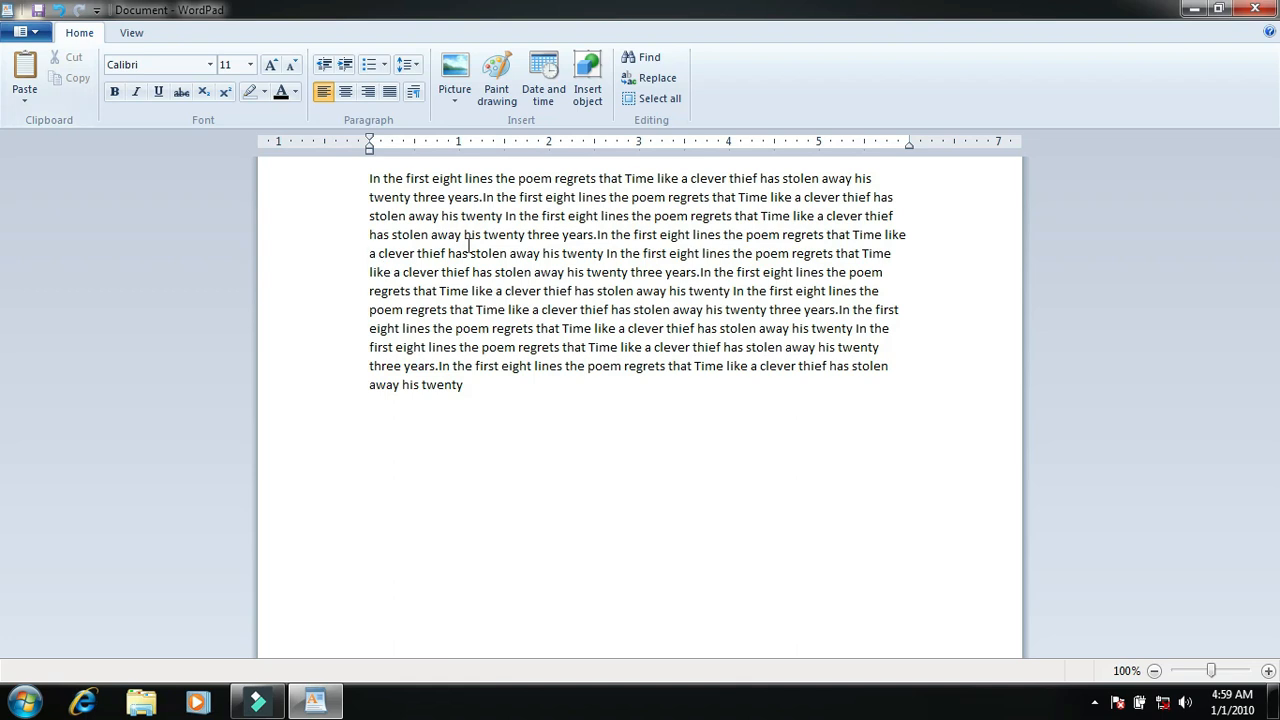
click(25, 67)
click(25, 67)
Step: Format all of the text in Goudy Old Style at font size 24
drag(714, 471, 385, 177)
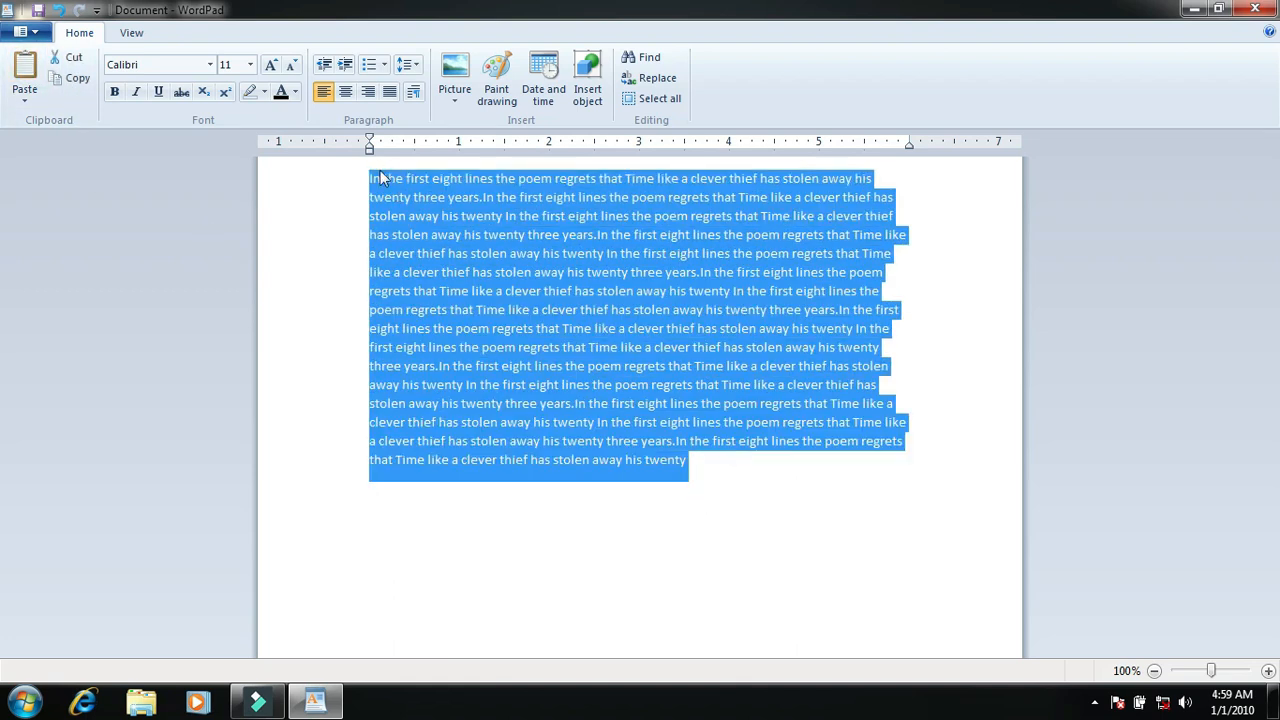
click(211, 66)
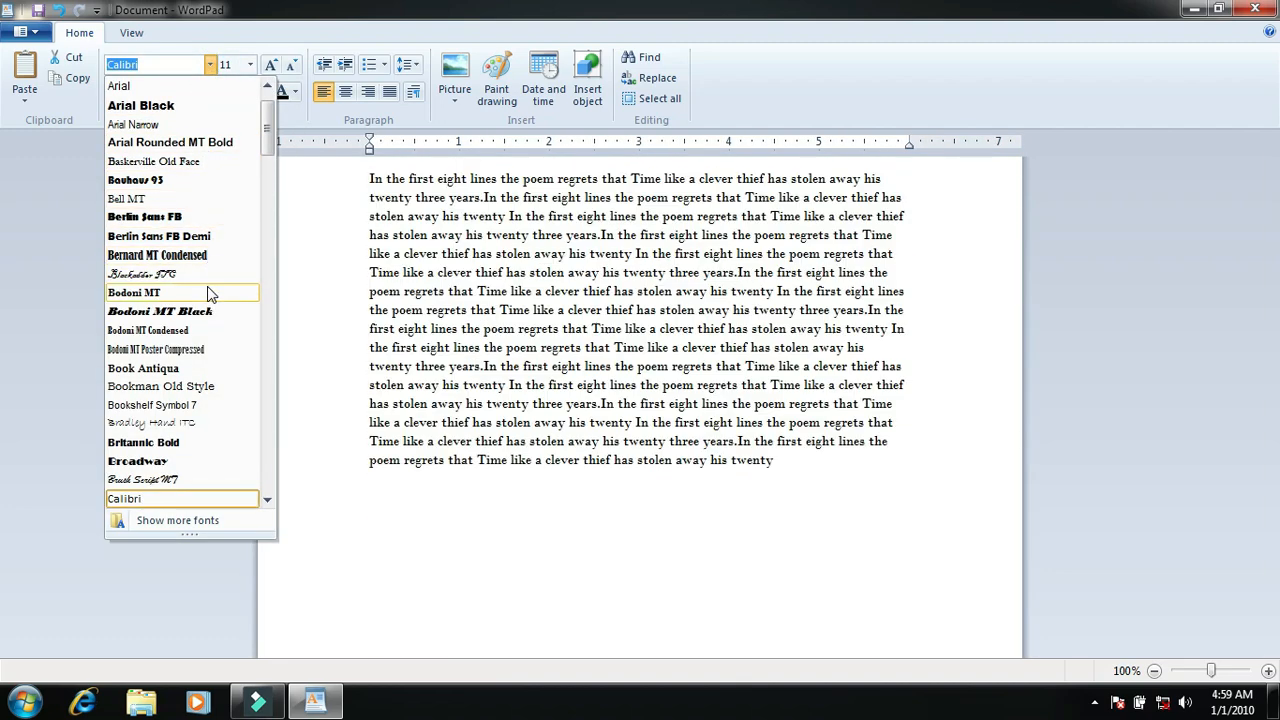
scroll(211, 398, down, 12)
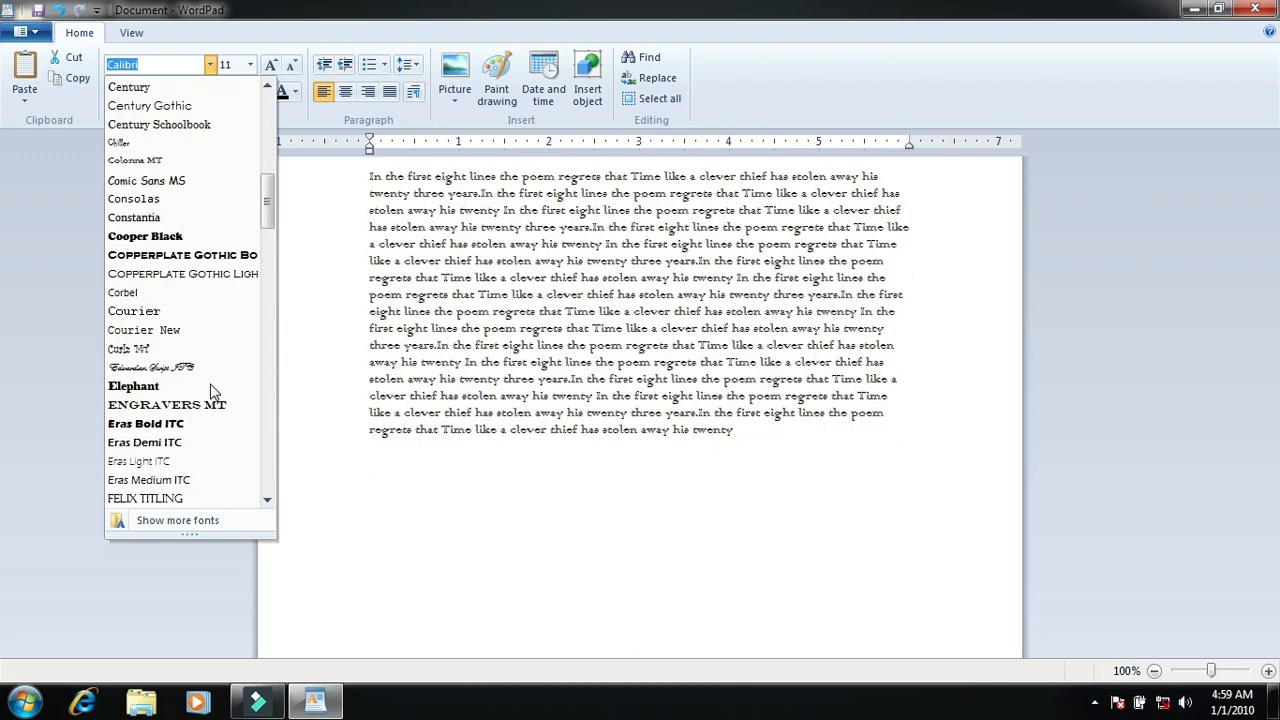
scroll(183, 290, down, 4)
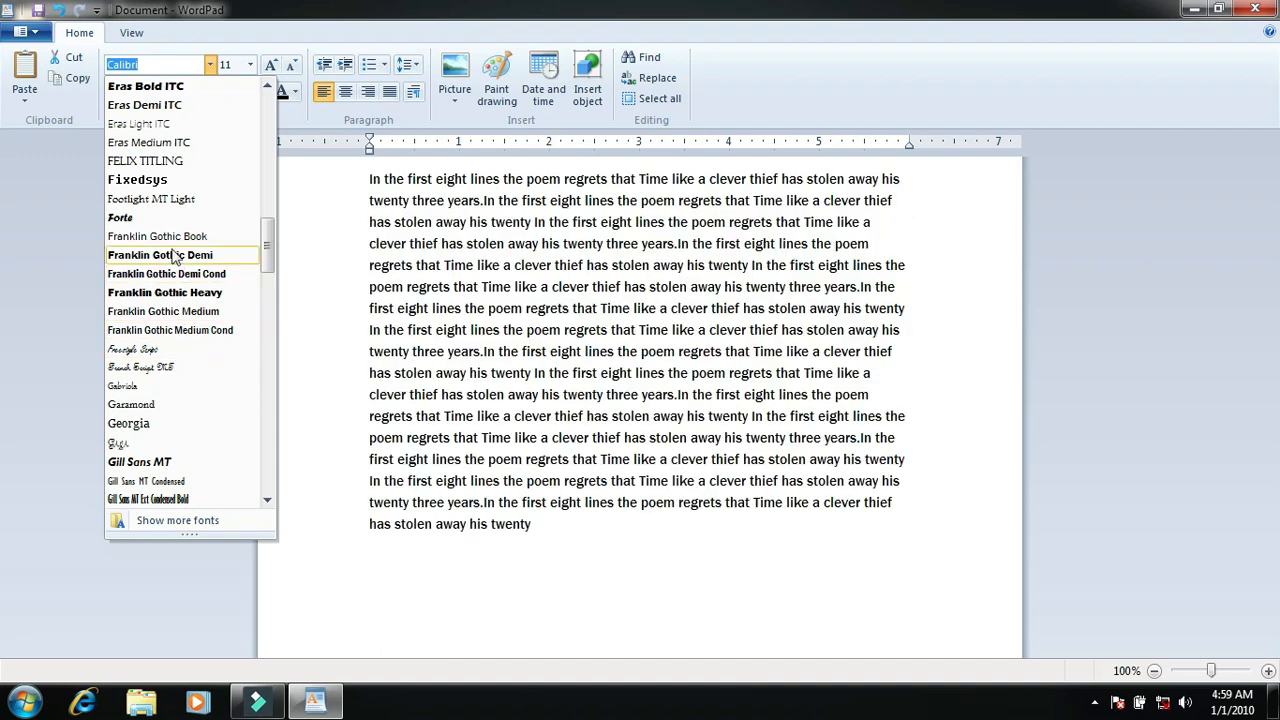
scroll(185, 410, down, 4)
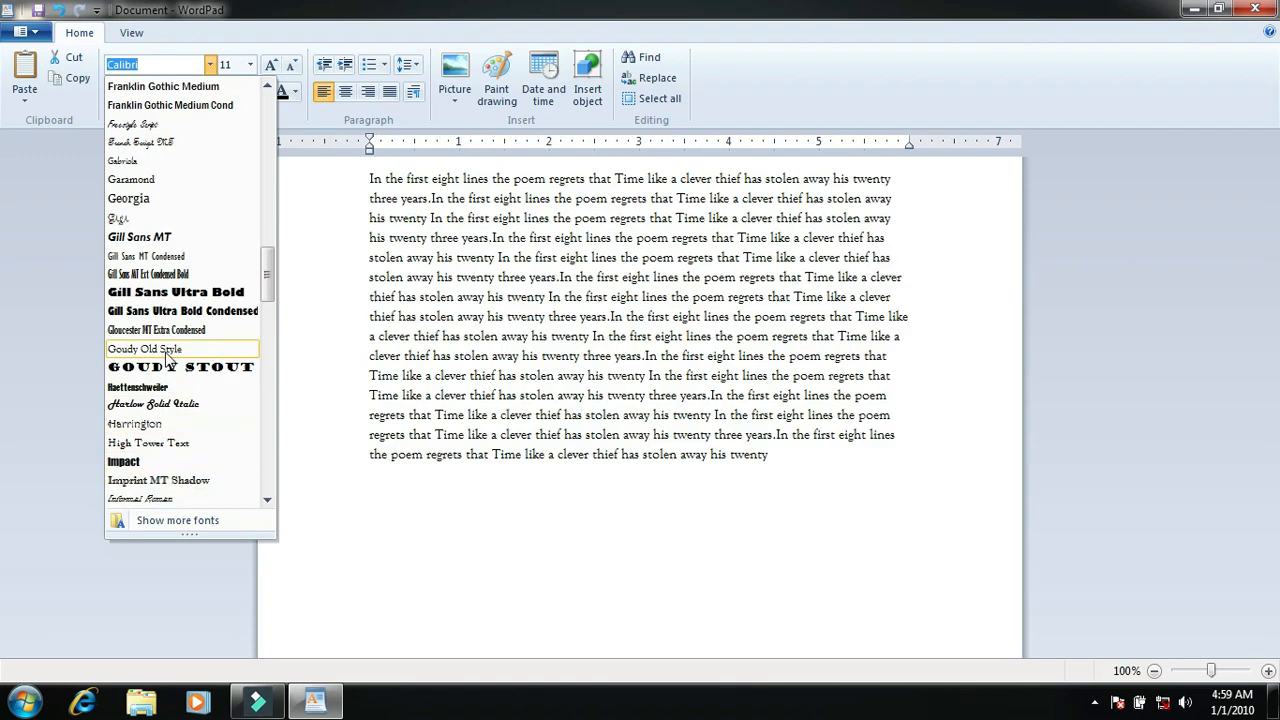
click(167, 352)
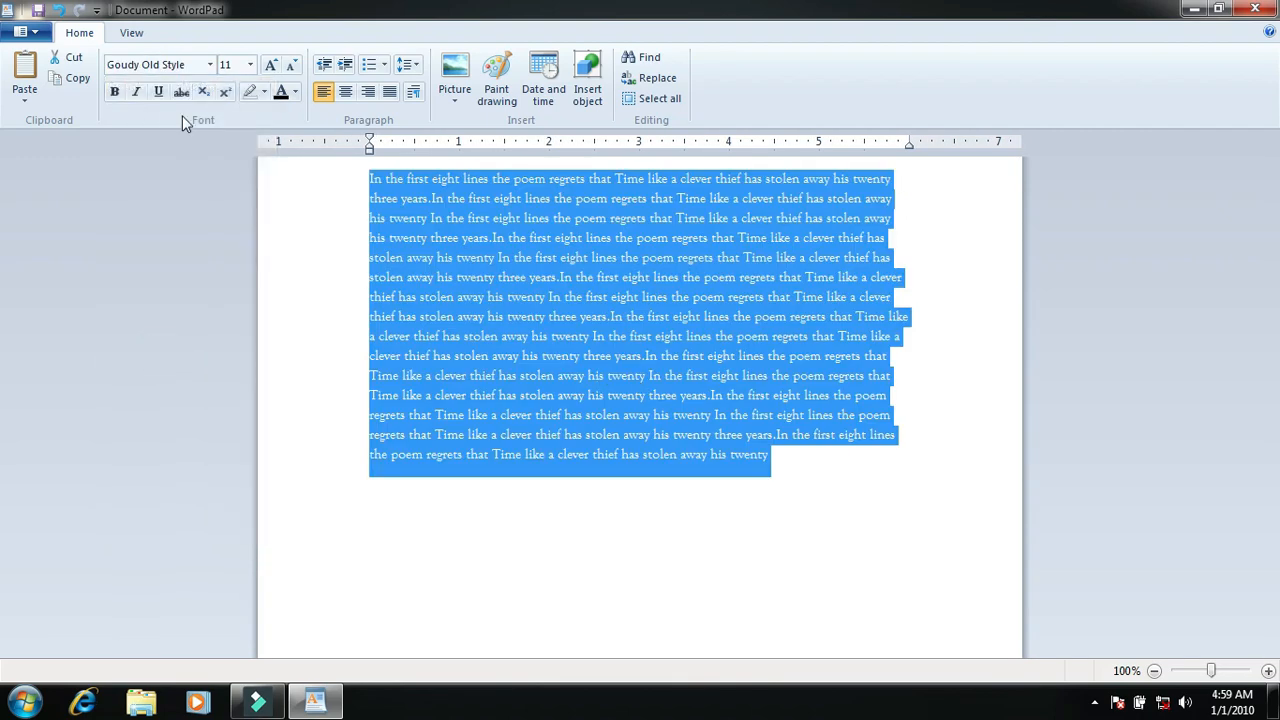
click(252, 64)
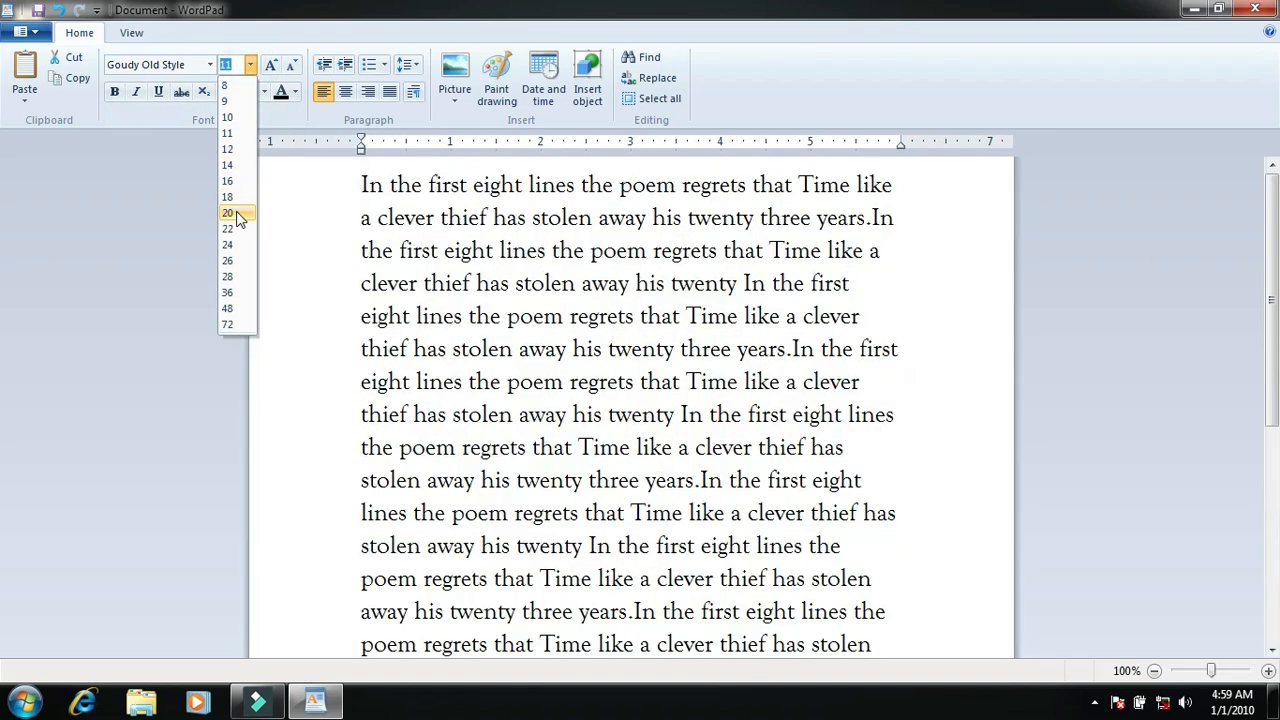
click(237, 245)
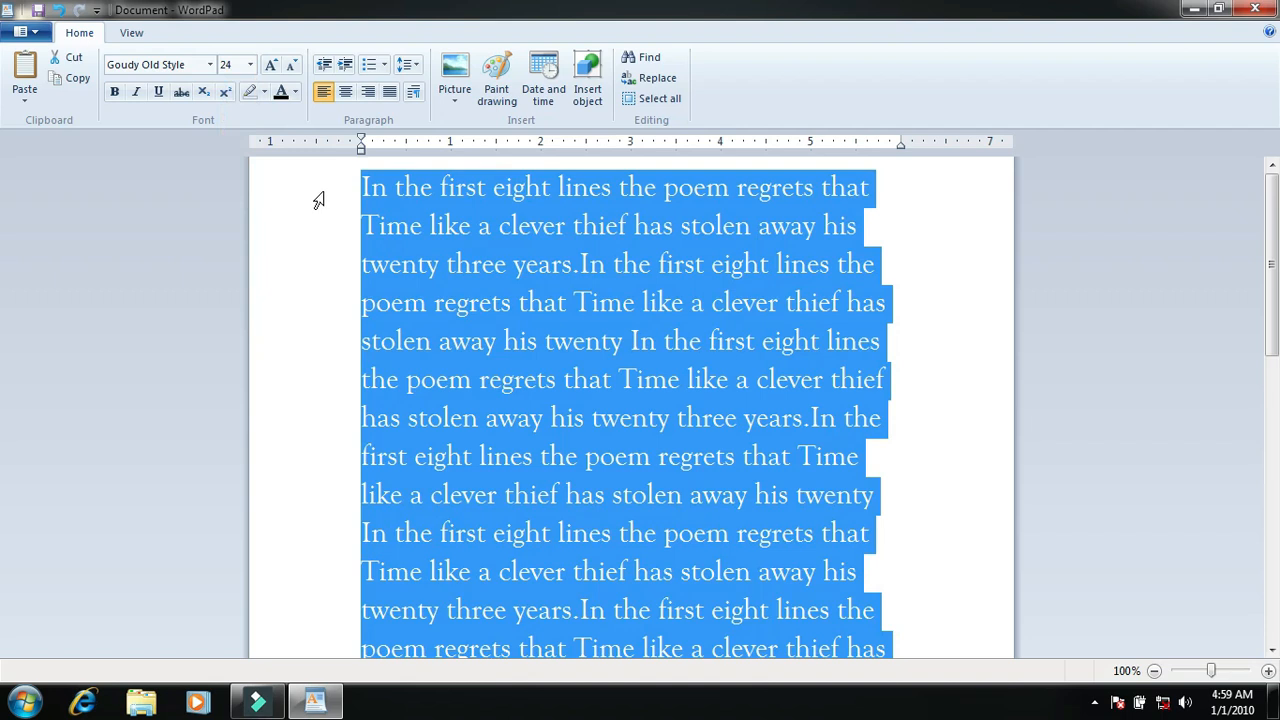
Step: Grow the selected text's font size in increments up to 90
click(273, 65)
click(273, 65)
click(273, 65)
click(273, 65)
click(273, 65)
click(273, 65)
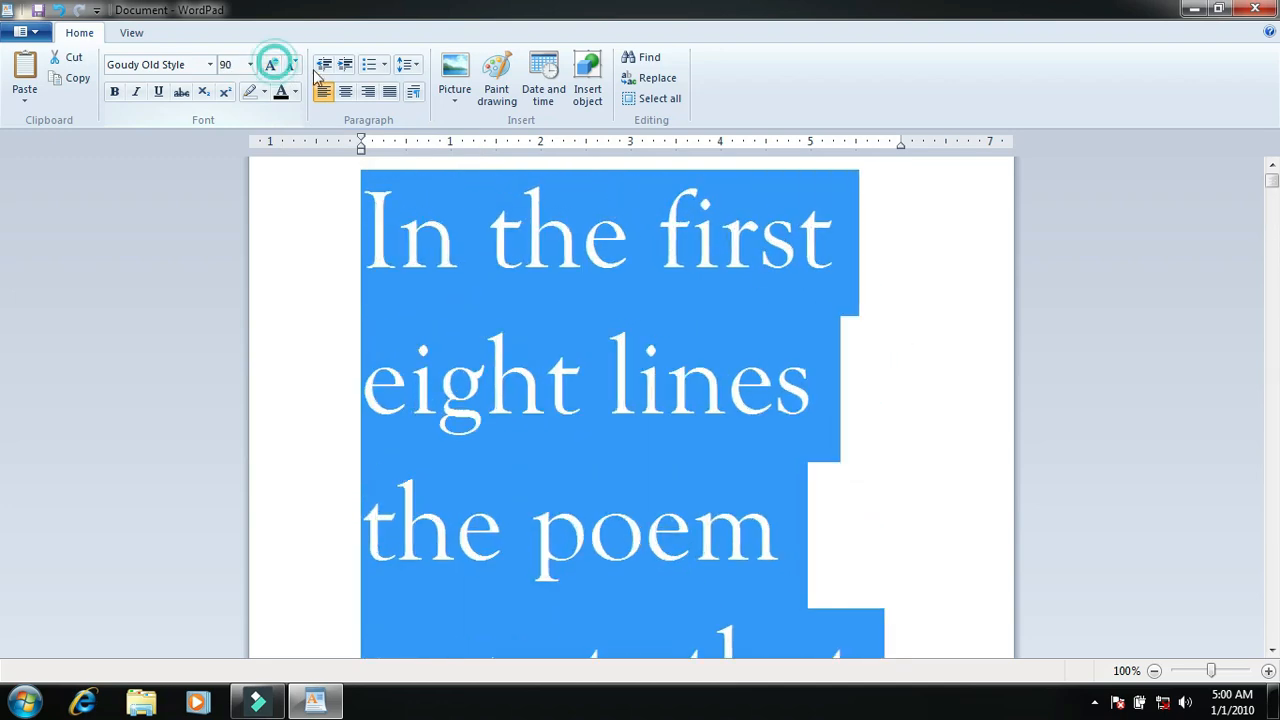
Step: Shrink the selected text's font size in increments down to 12
click(294, 65)
click(294, 65)
click(294, 65)
click(295, 66)
click(295, 66)
click(295, 66)
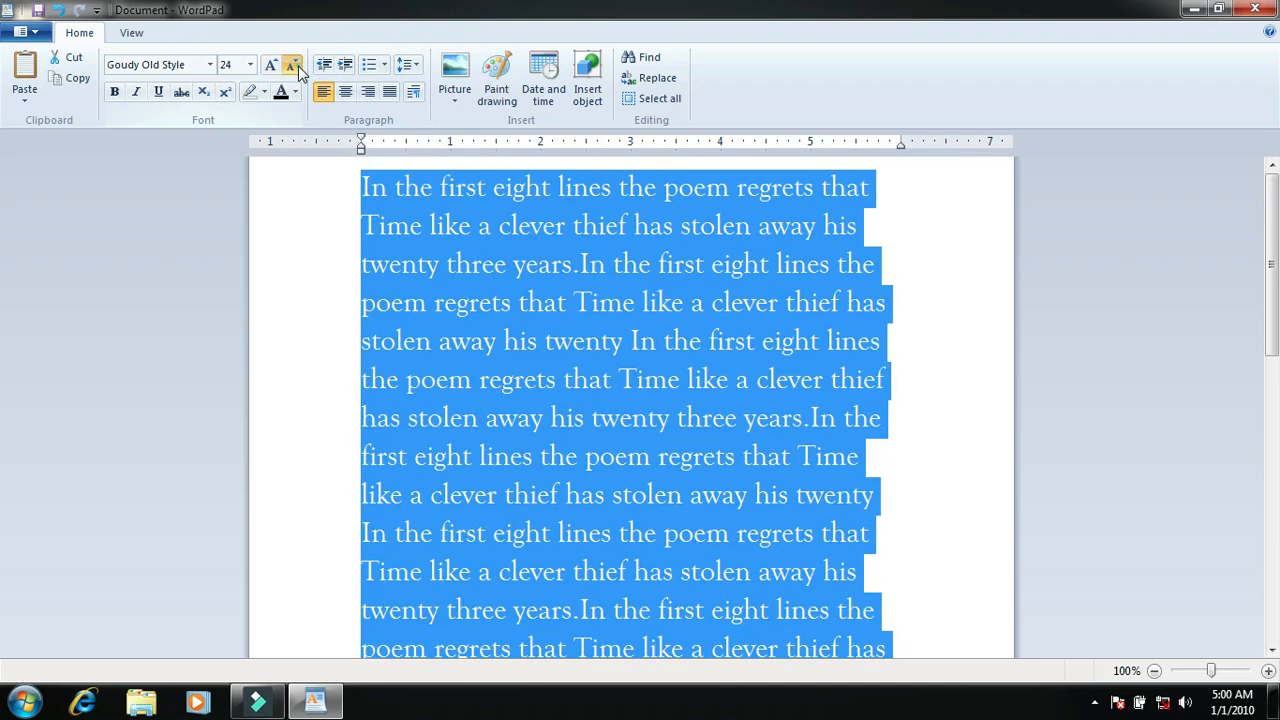
click(295, 66)
click(295, 66)
click(295, 66)
click(295, 66)
click(295, 66)
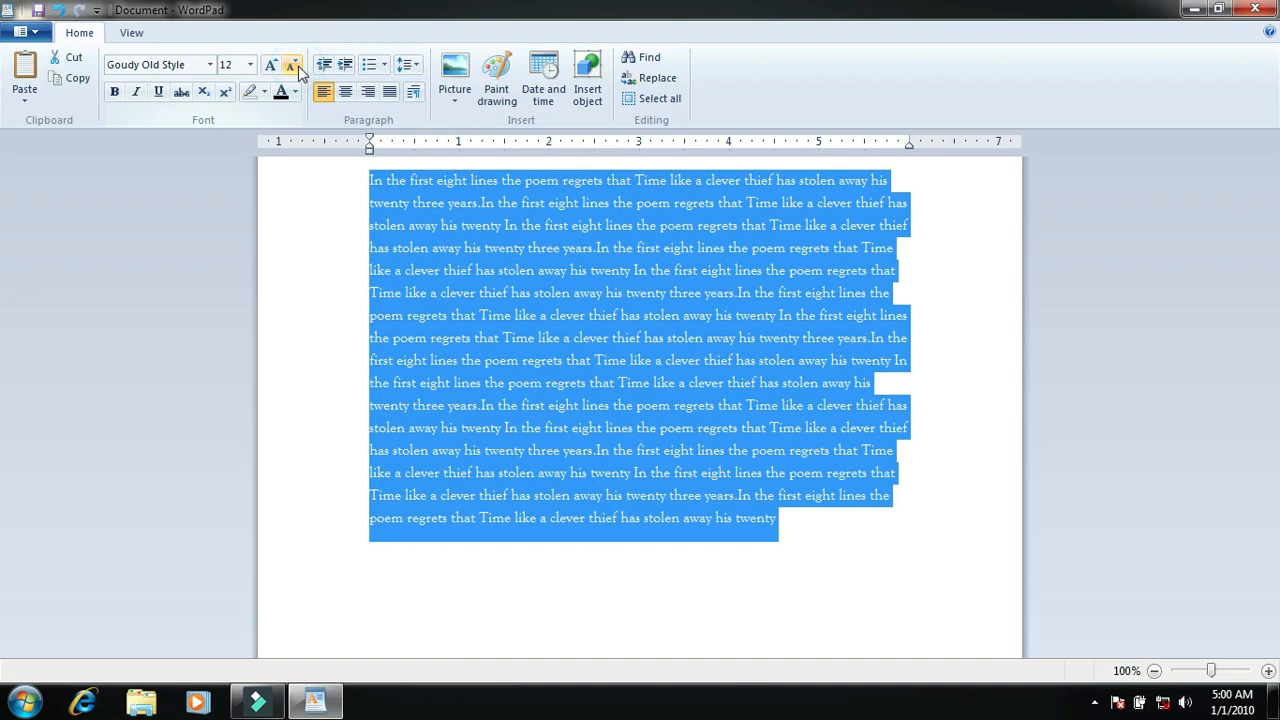
Step: Try bold and italic on the selected text, switching each off again
click(113, 91)
click(113, 91)
click(136, 91)
click(136, 92)
Step: Grow the selected text's font size to 18 and clear the selection
click(270, 64)
click(270, 64)
click(270, 64)
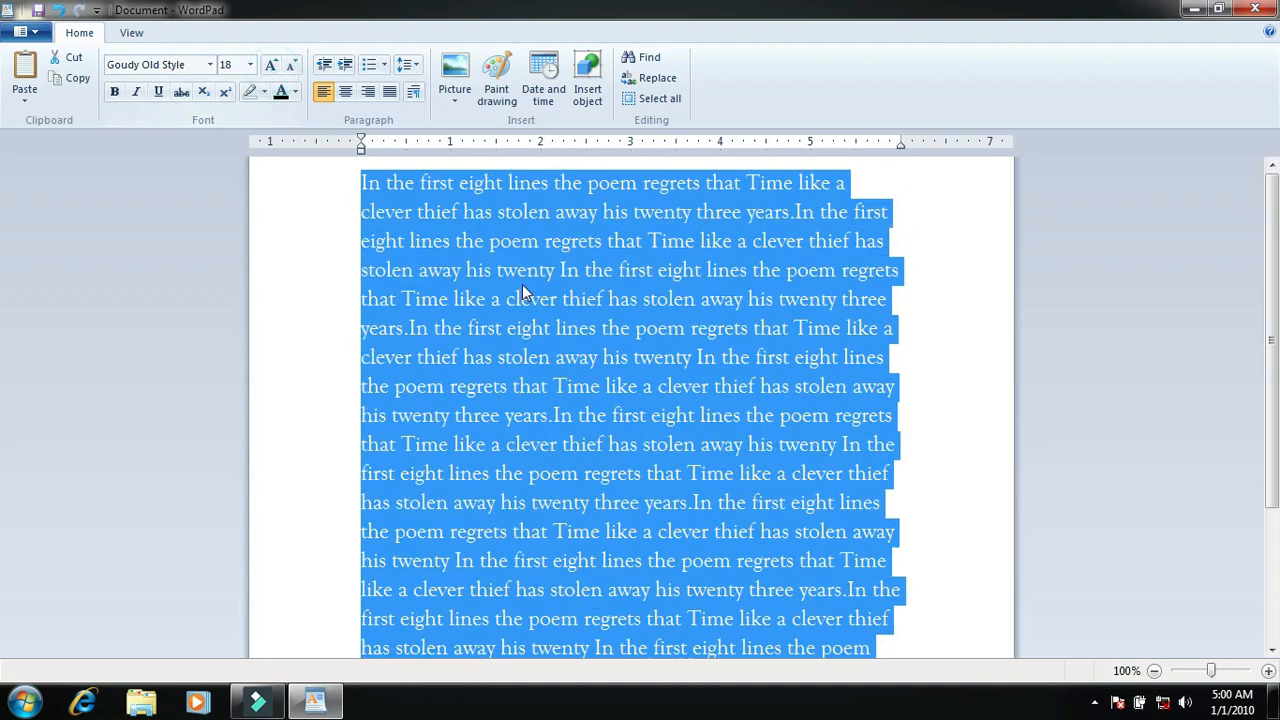
click(520, 282)
Step: Underline the opening words "In the first eight lines the poem" and break the rest of the text onto a new line
drag(640, 186, 343, 188)
click(158, 91)
click(578, 328)
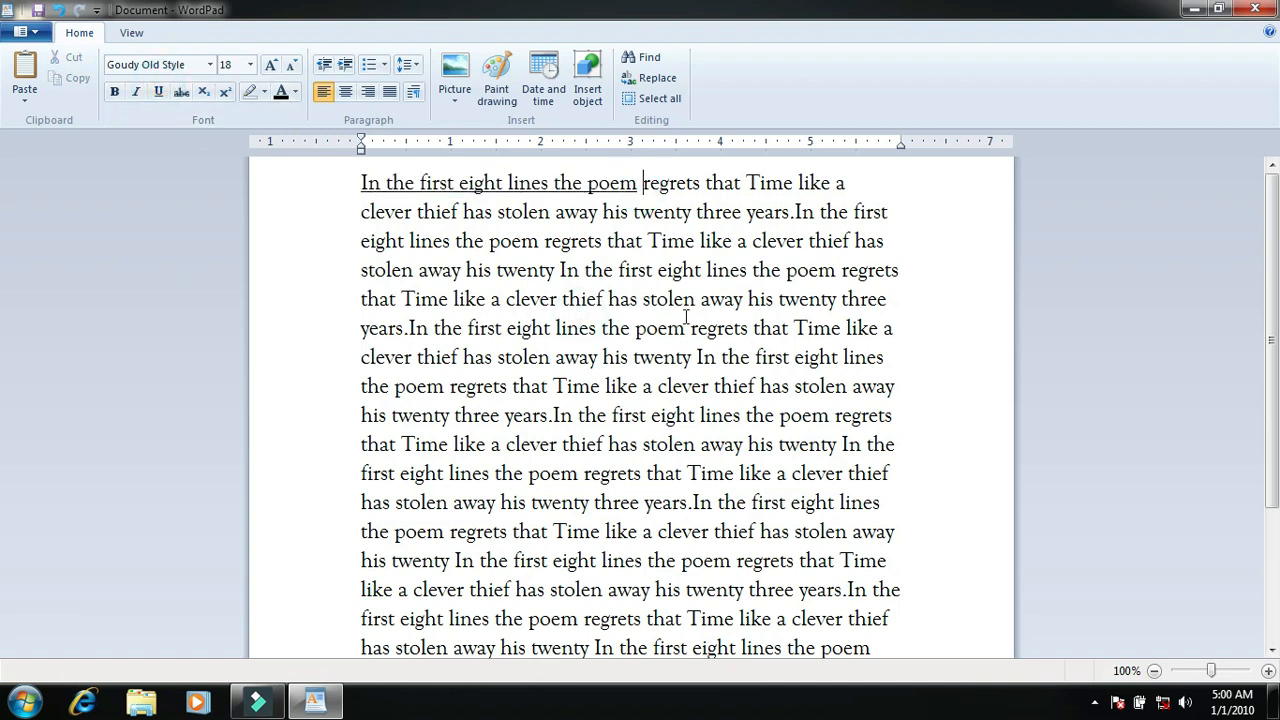
key(Return)
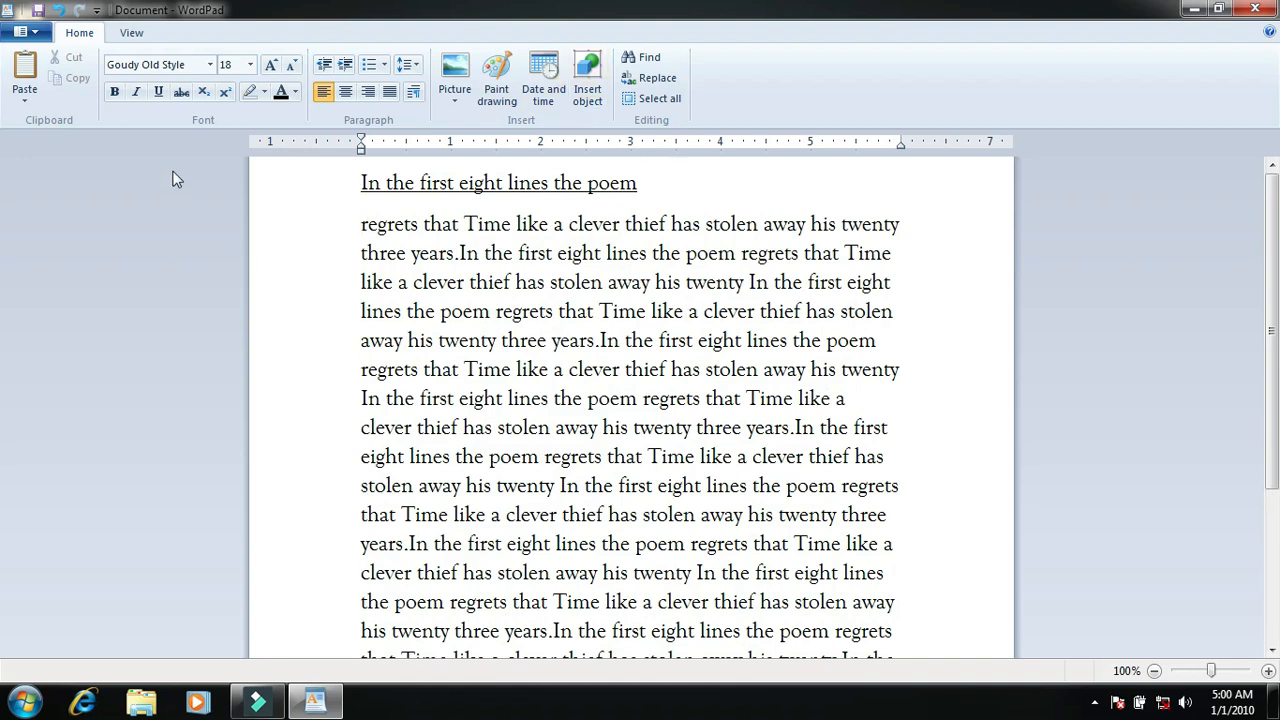
Step: Try centre, right and left alignment on the underlined heading line and leave it centred
drag(655, 187, 362, 188)
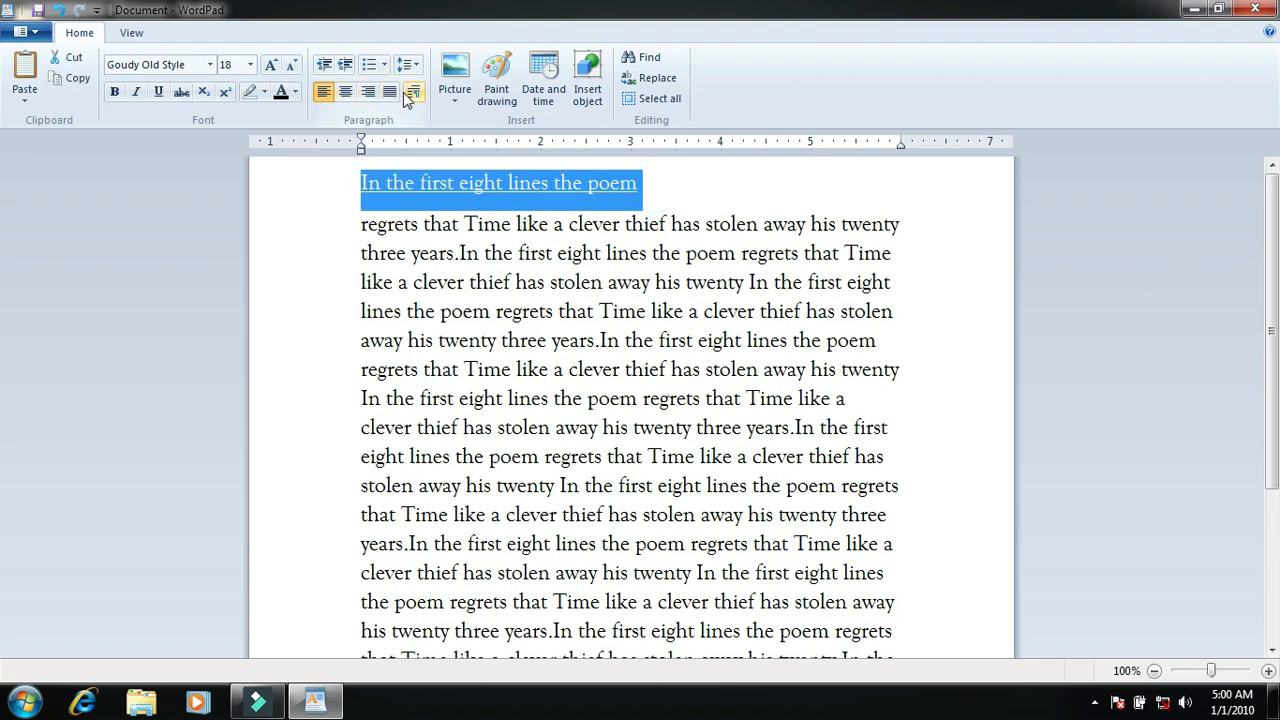
click(345, 91)
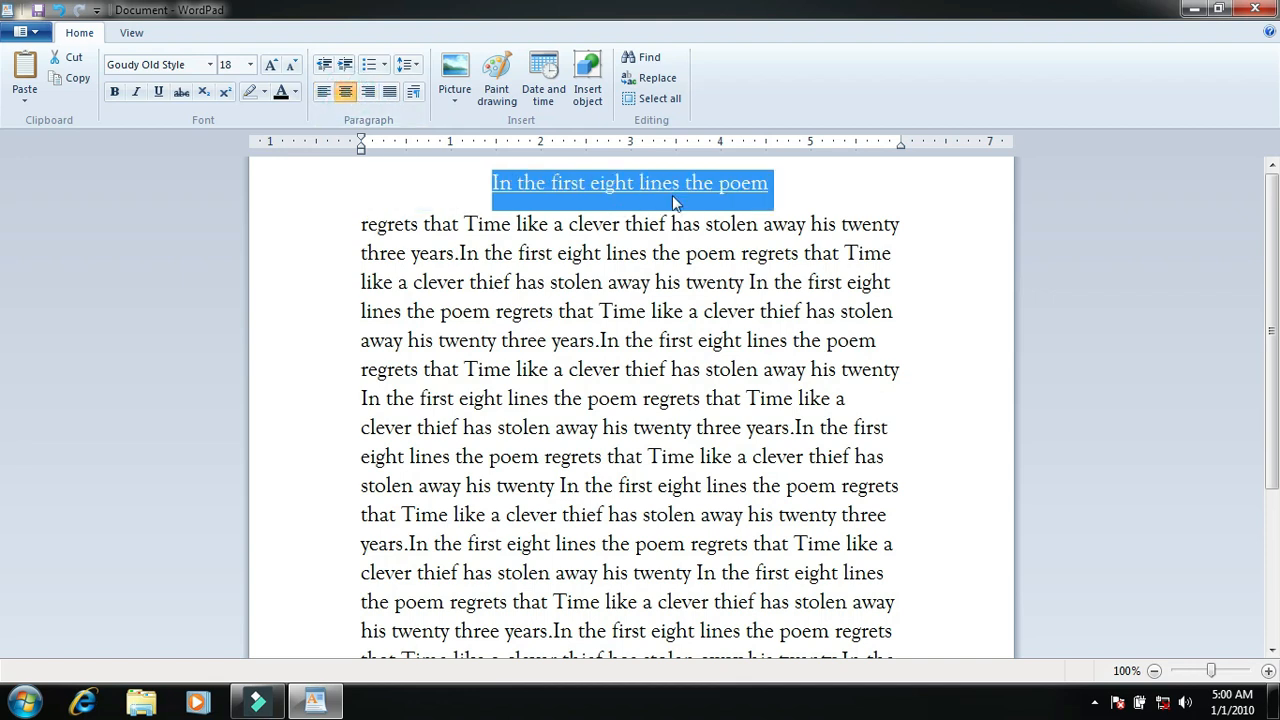
click(368, 91)
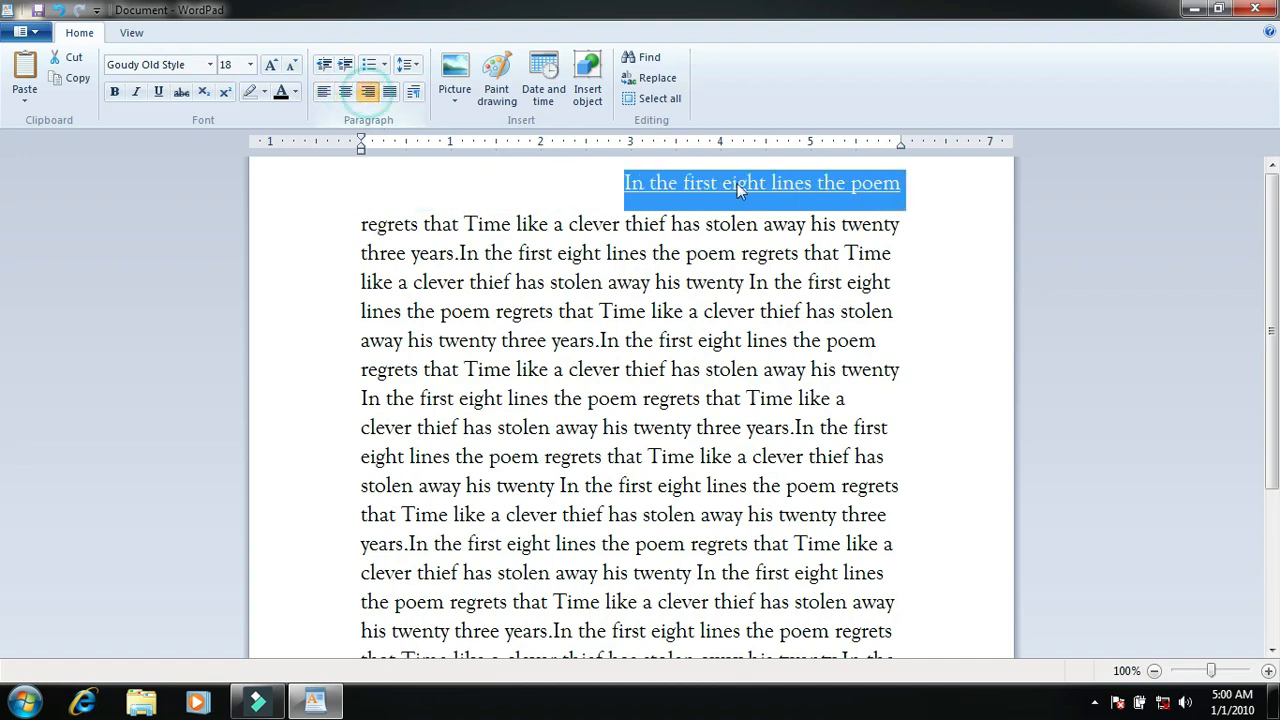
click(324, 92)
click(345, 91)
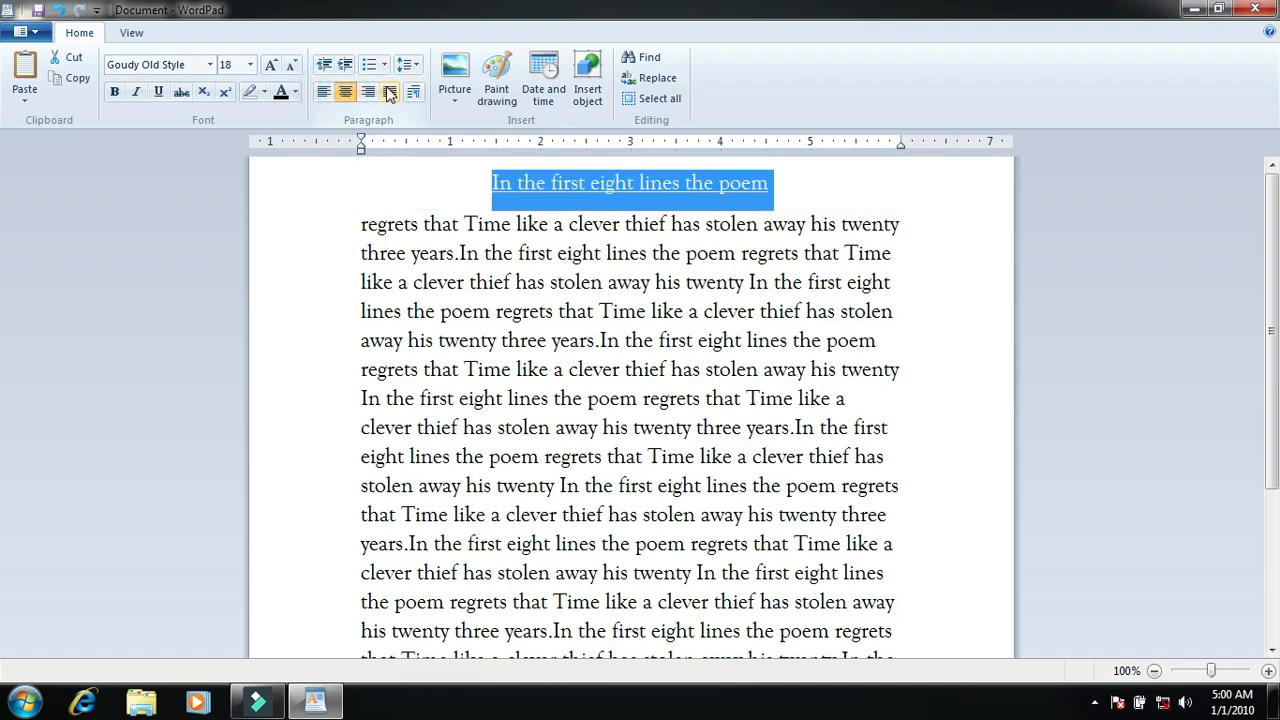
Step: Try right, left and centre alignment on all the body text below the heading and leave it justified
scroll(400, 270, down, 1)
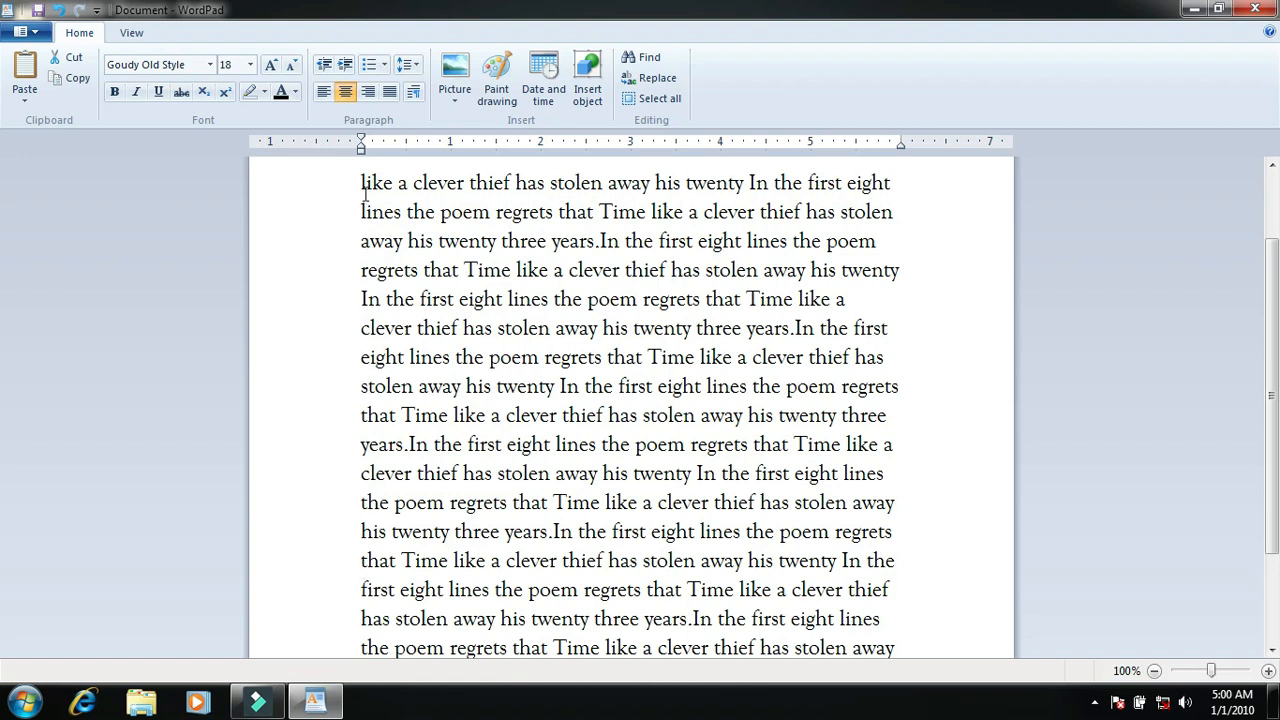
scroll(868, 390, up, 1)
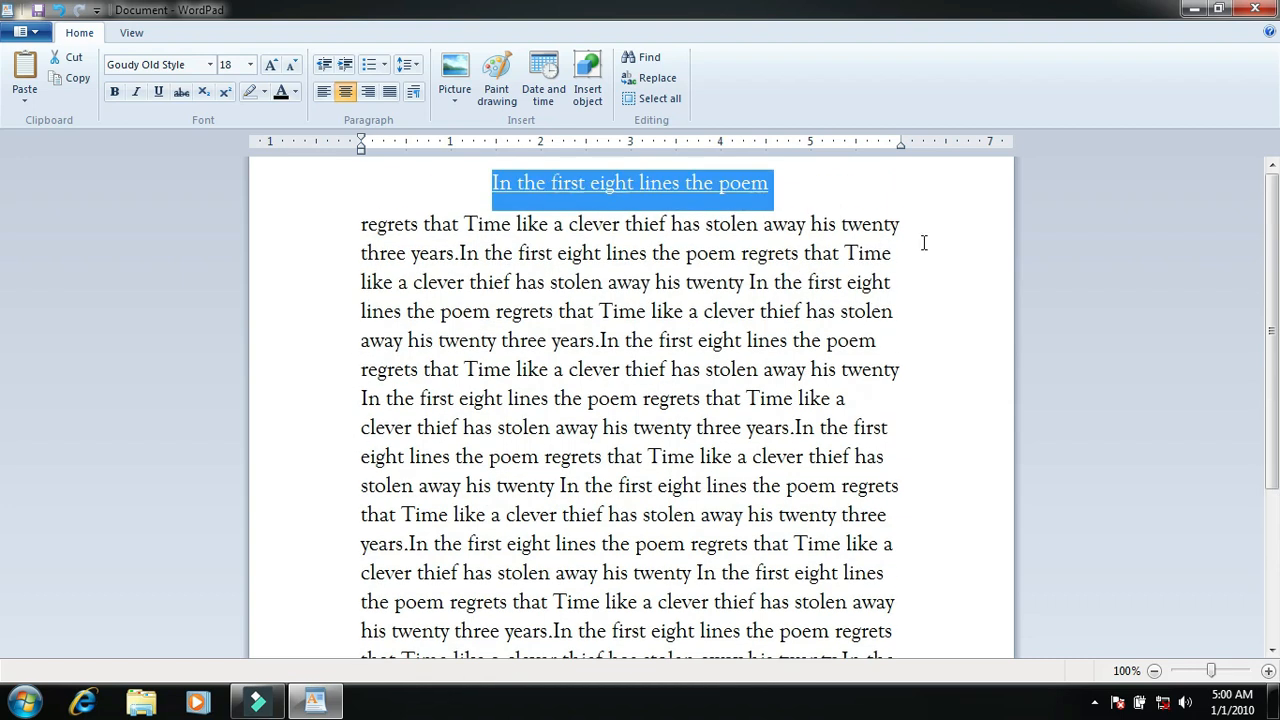
drag(362, 229, 803, 652)
scroll(681, 546, up, 3)
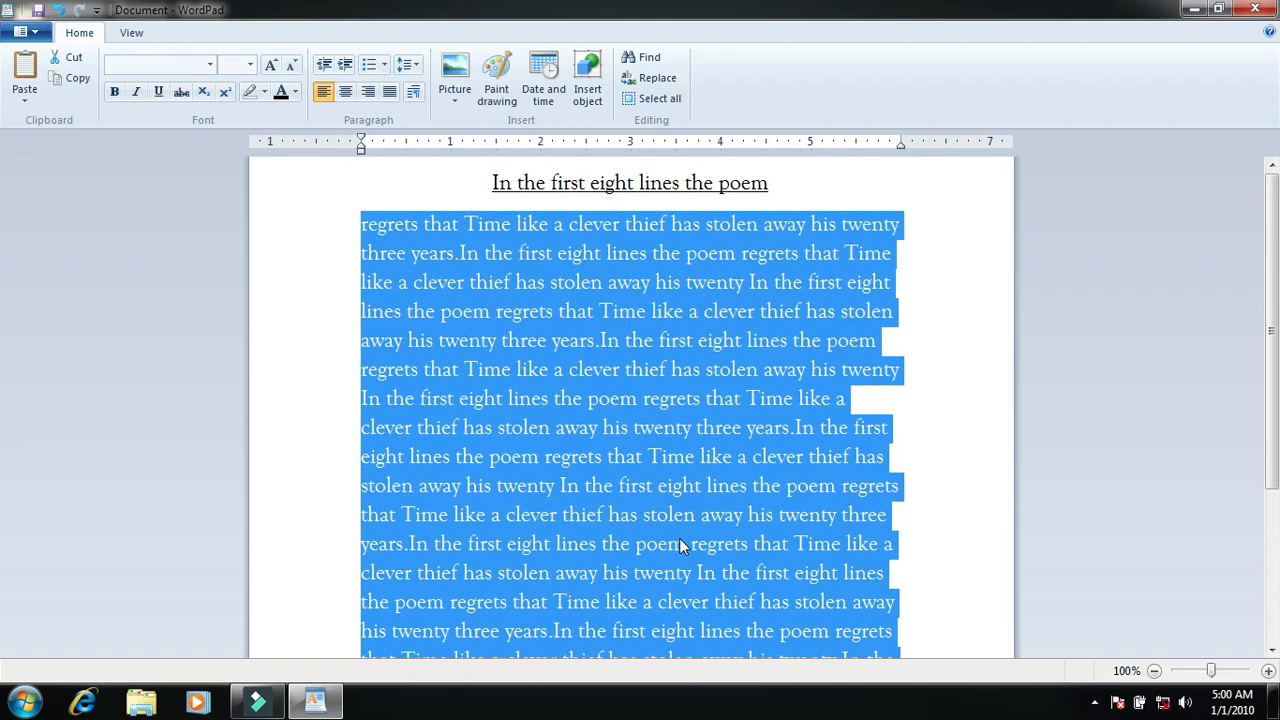
click(368, 92)
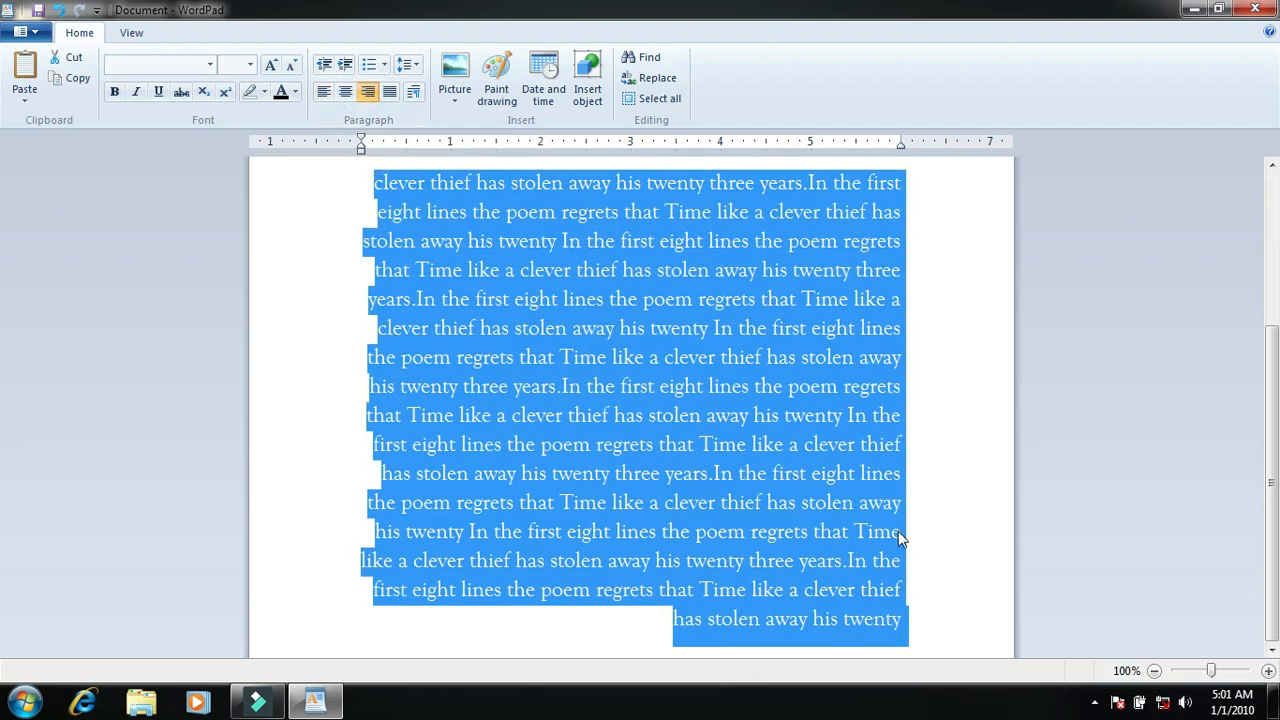
click(324, 94)
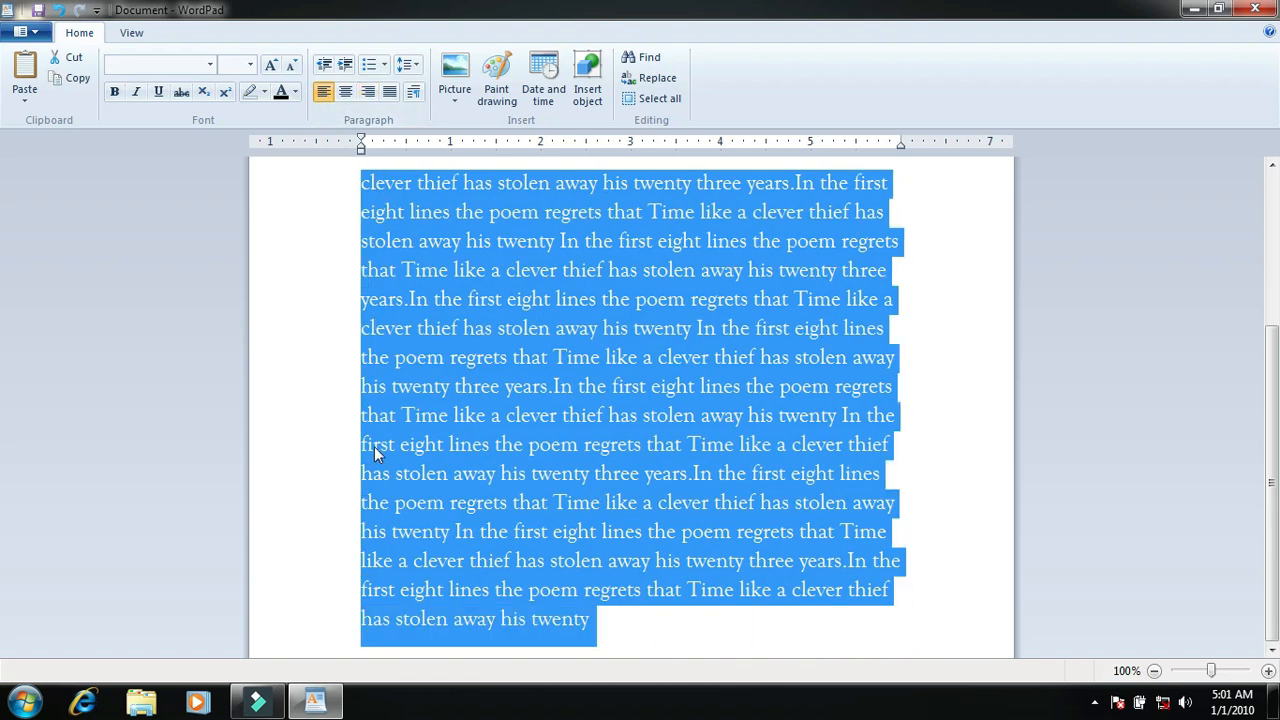
click(345, 92)
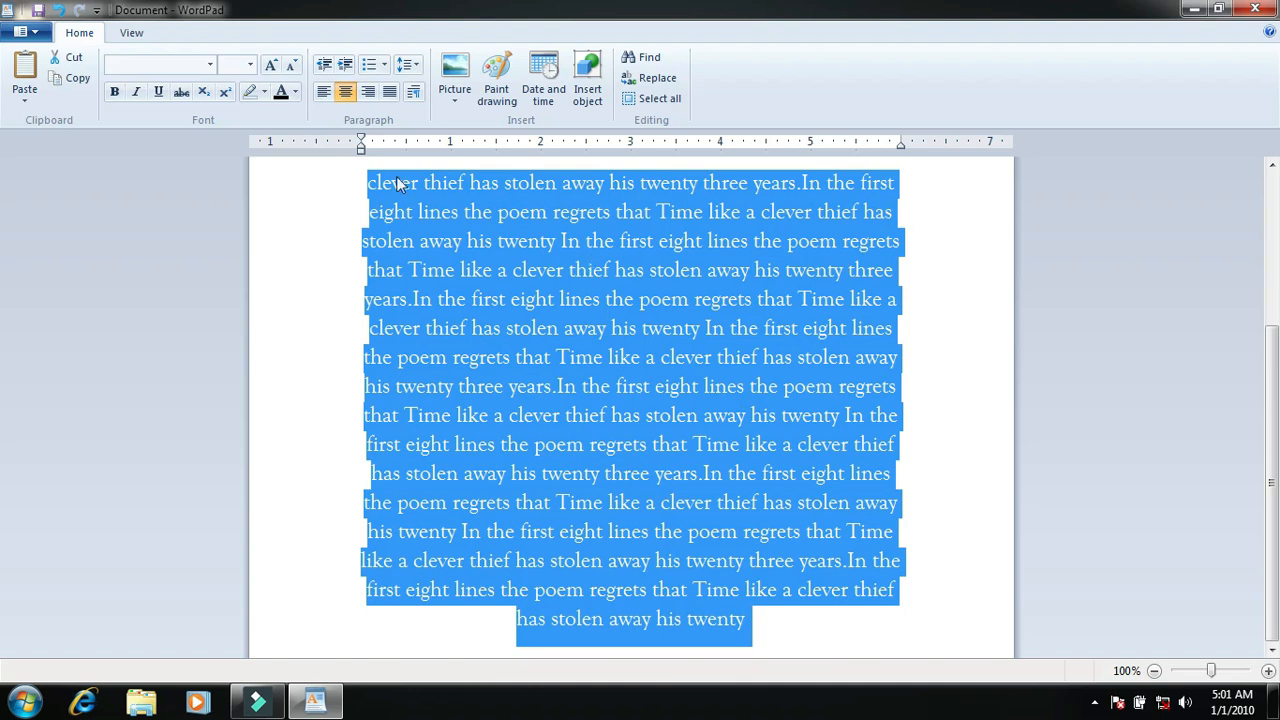
click(390, 92)
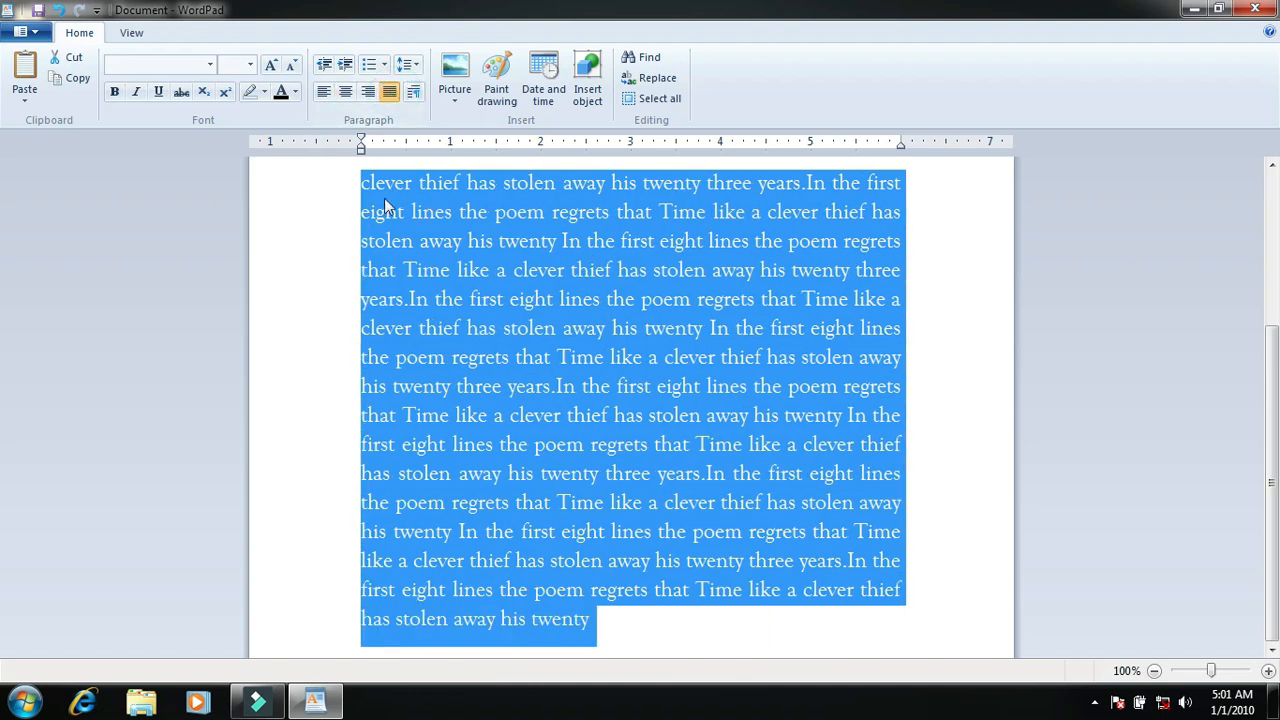
scroll(831, 498, up, 3)
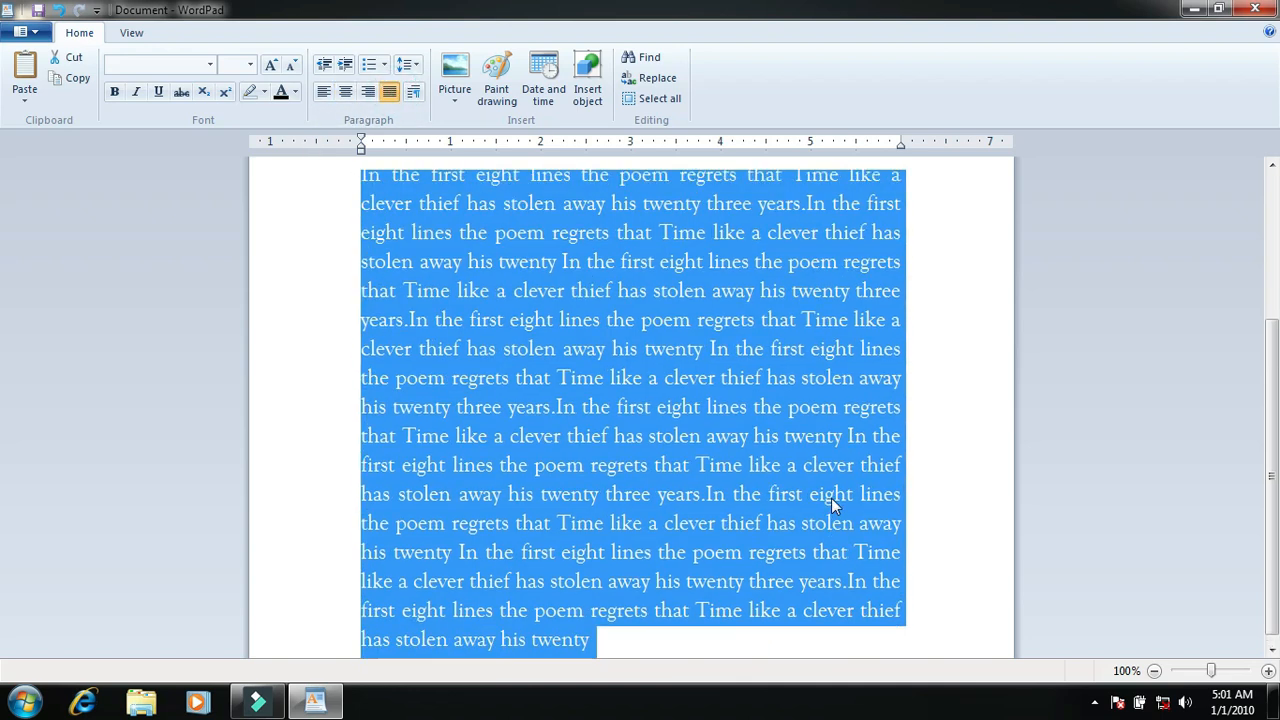
Step: Set the font colour of the heading "In the first eight lines the poem" to red
click(741, 192)
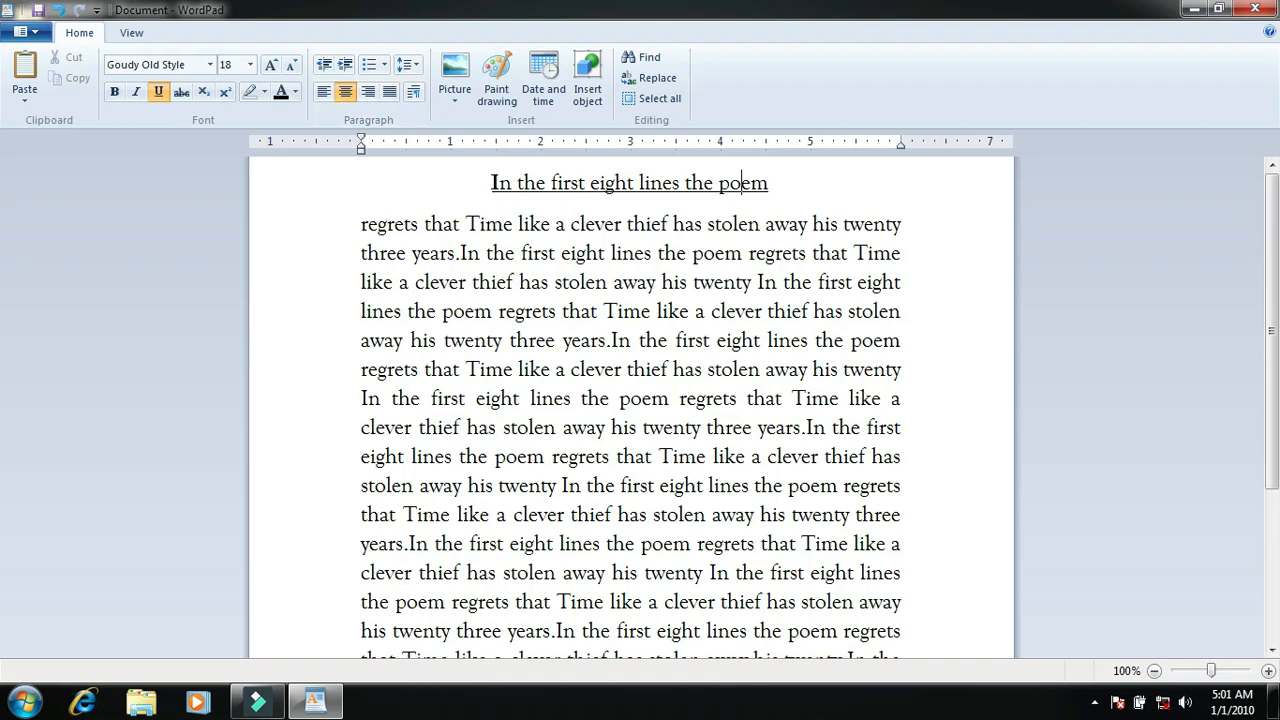
drag(492, 183, 770, 183)
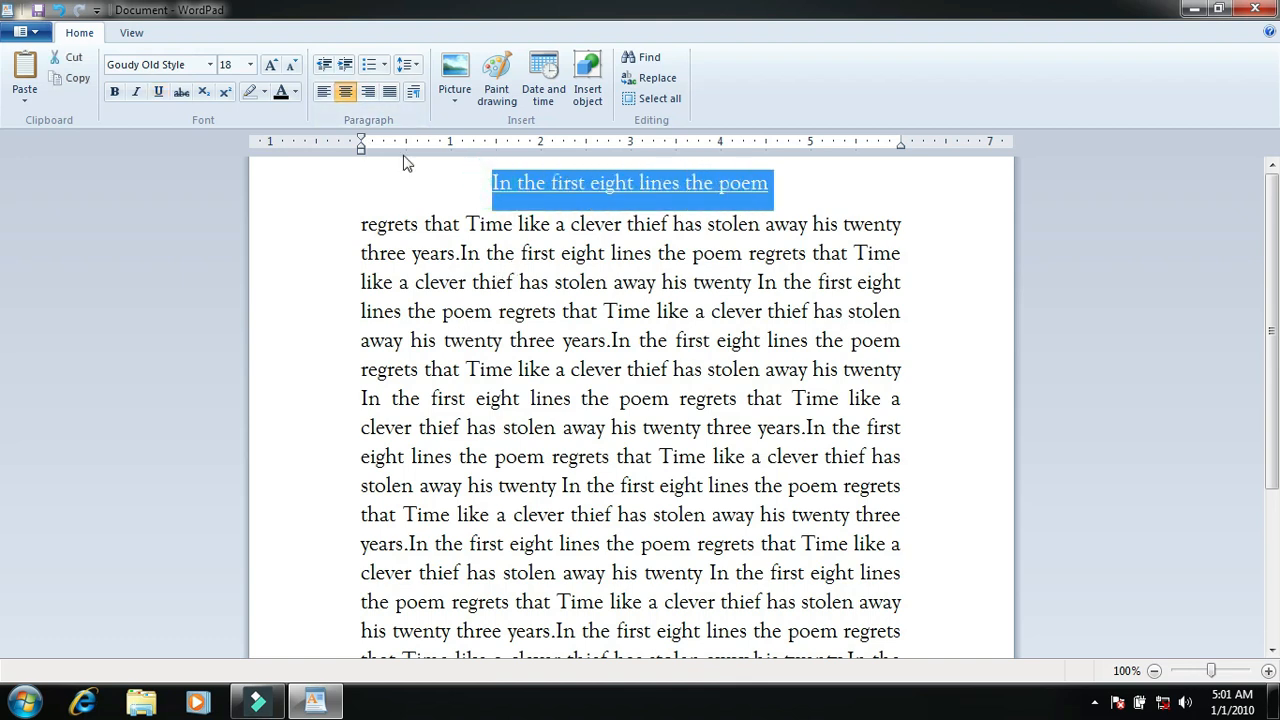
click(295, 95)
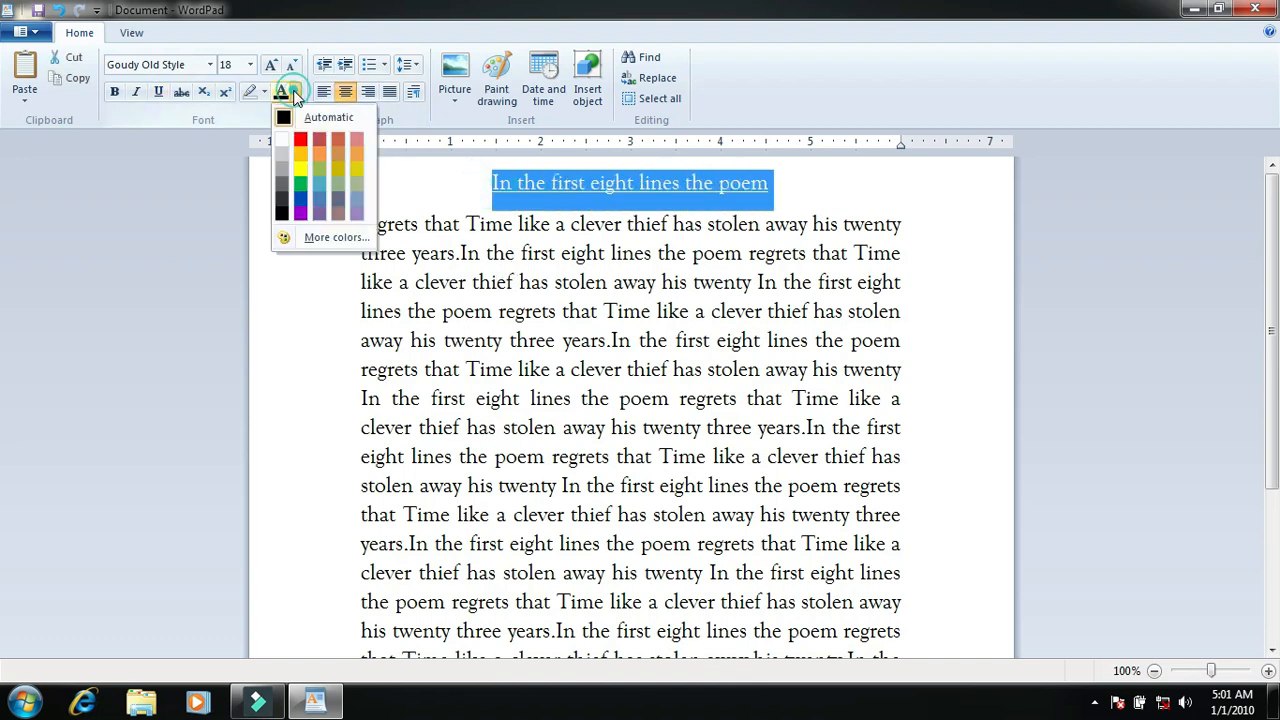
click(301, 140)
Step: Set the font colour of all the body text below the heading to blue and clear the selection
drag(355, 228, 800, 652)
scroll(454, 369, up, 3)
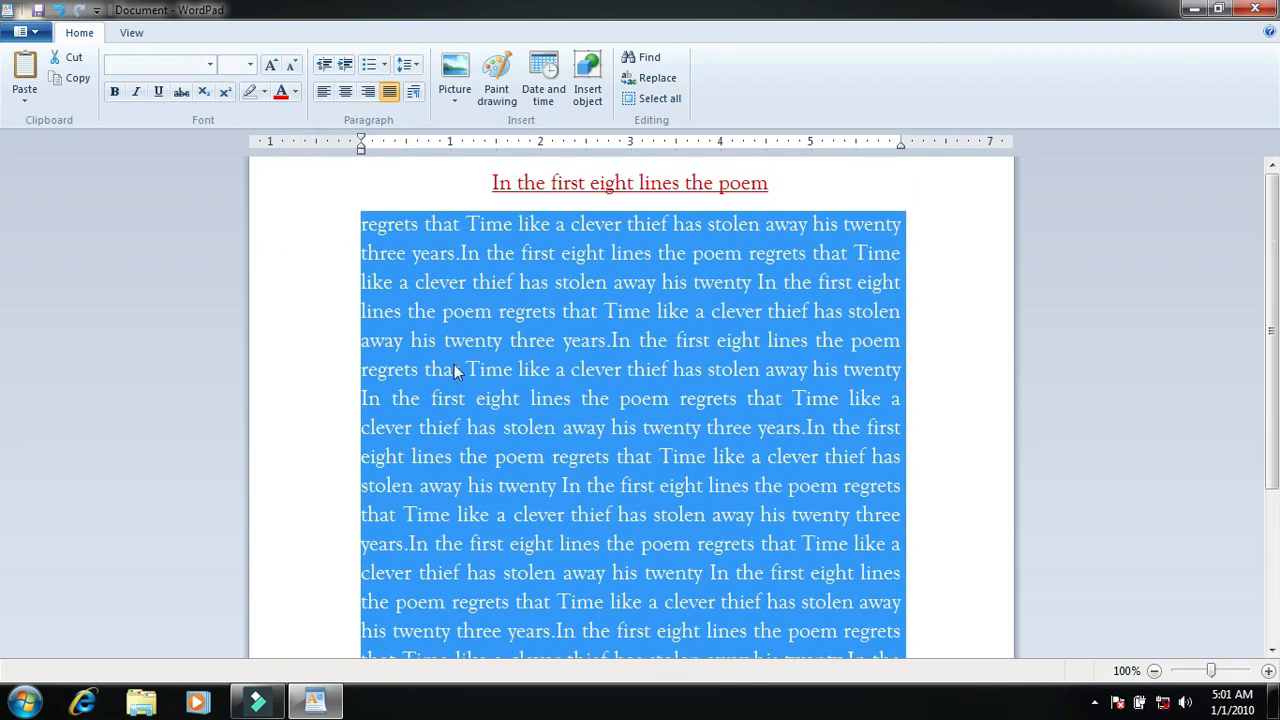
click(295, 92)
click(300, 198)
click(533, 307)
scroll(560, 320, up, 2)
scroll(560, 320, up, 1)
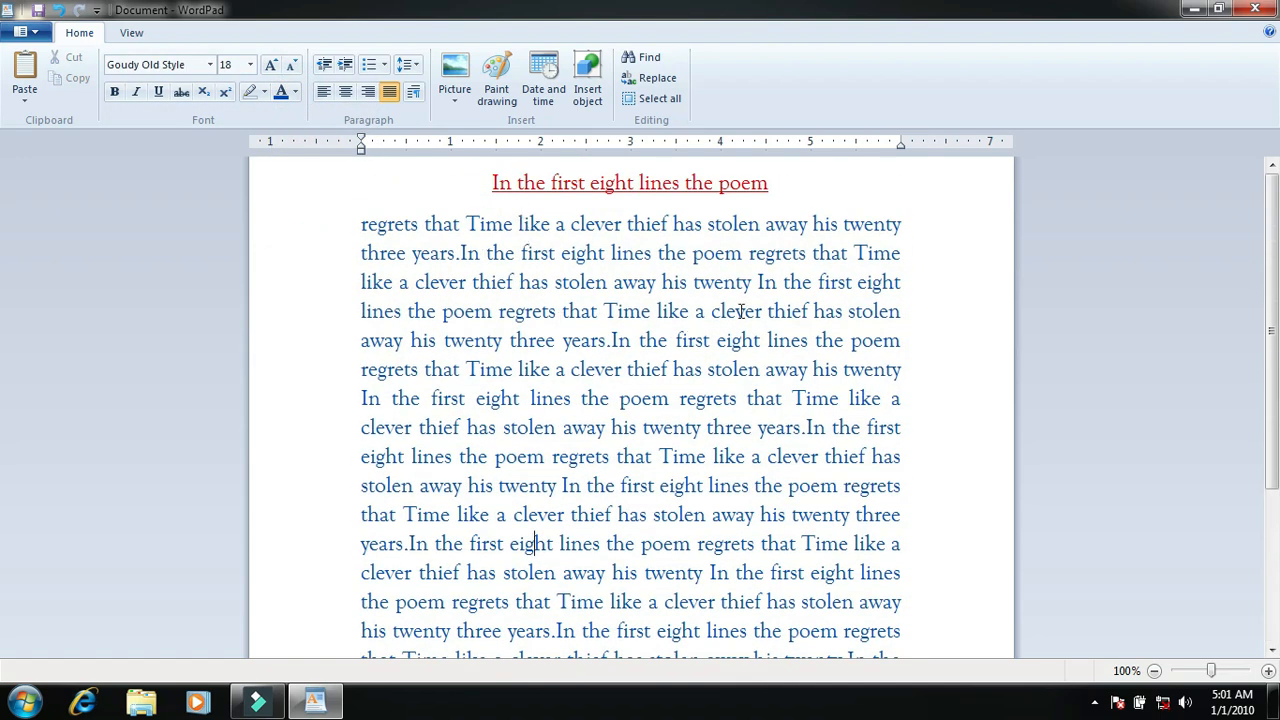
Step: Highlight the word "clever" in the fourth body line in yellow and clear the selection
drag(768, 313, 712, 313)
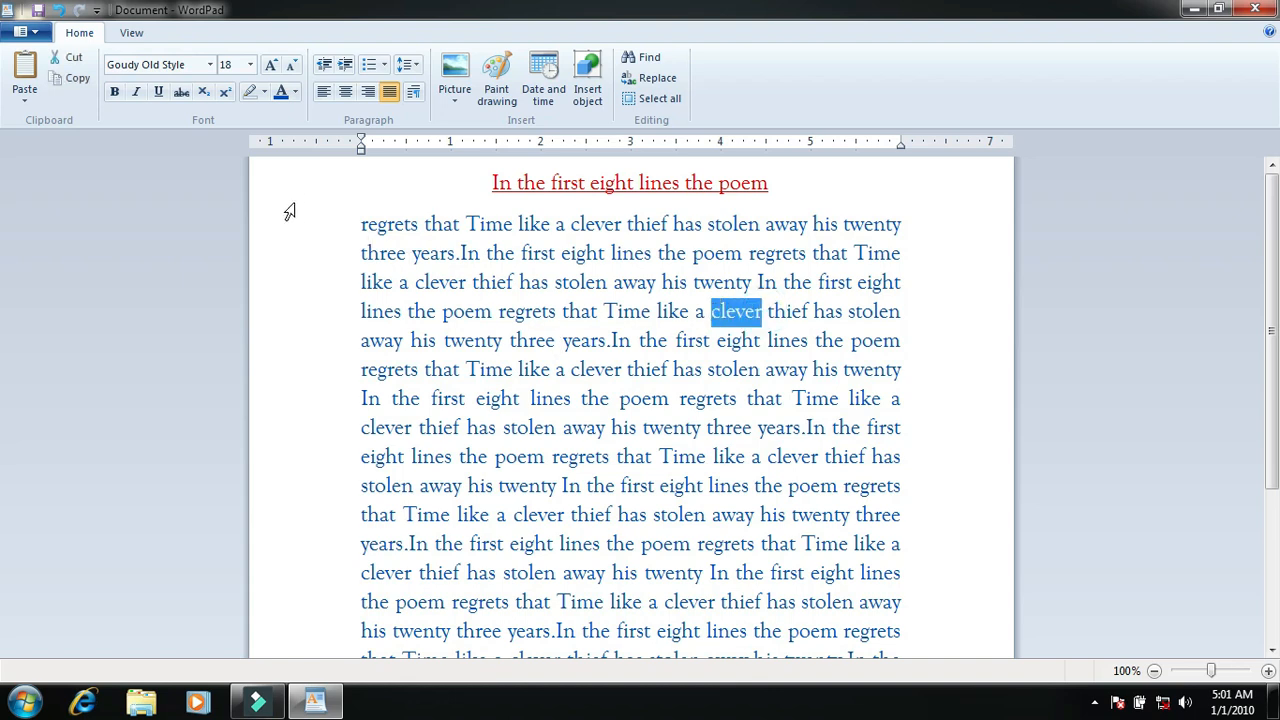
click(264, 92)
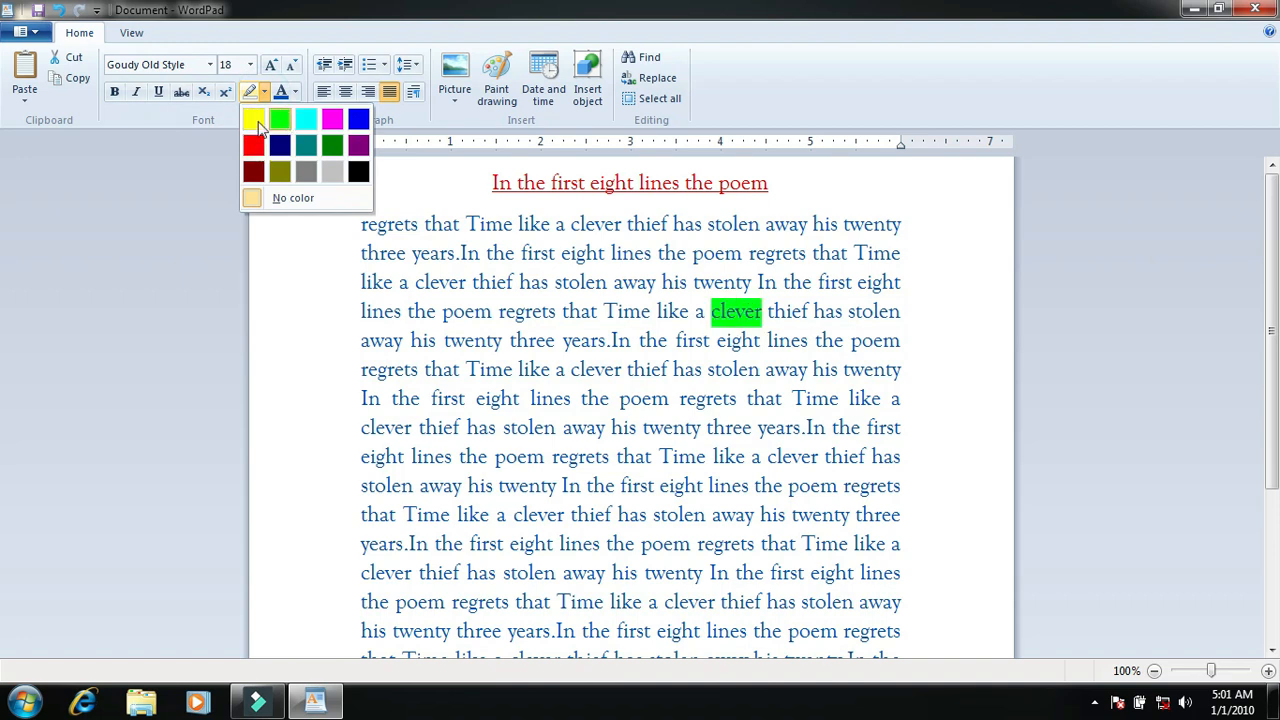
click(253, 121)
click(587, 457)
Step: Cut the body text from "stolen away his twenty" after the ninth body line through the end of the document
scroll(600, 440, down, 3)
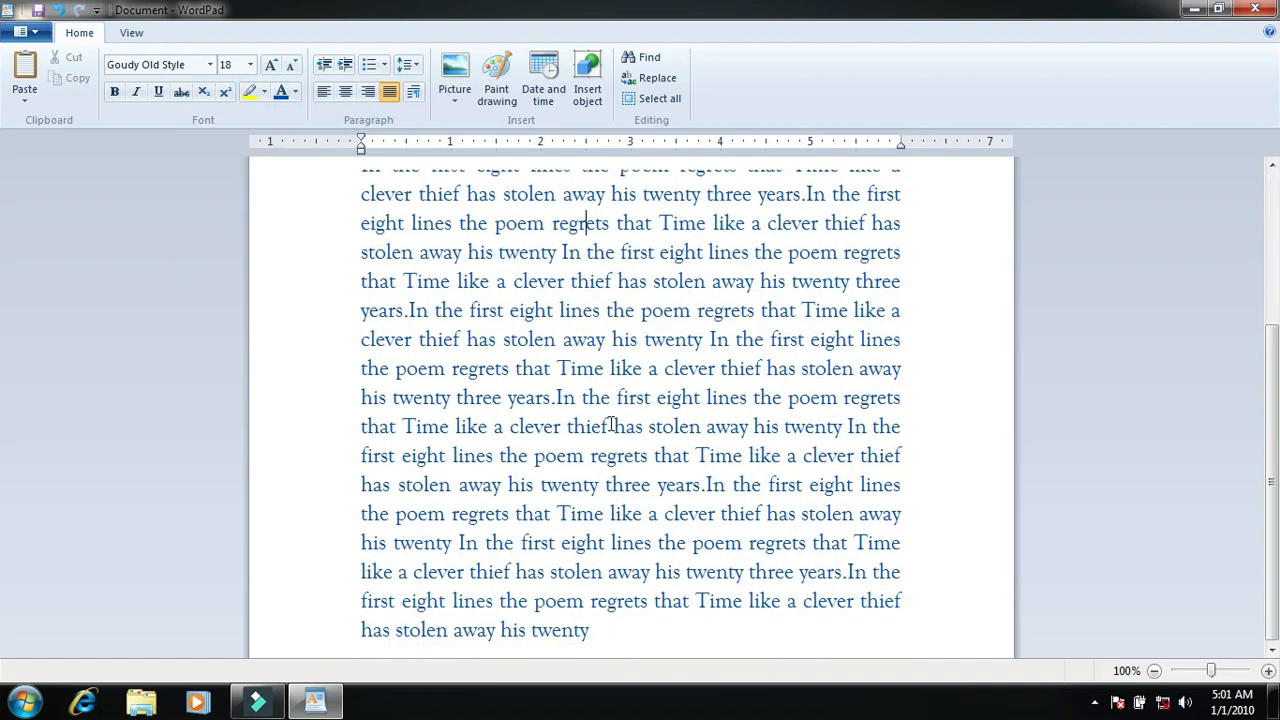
drag(600, 630, 397, 257)
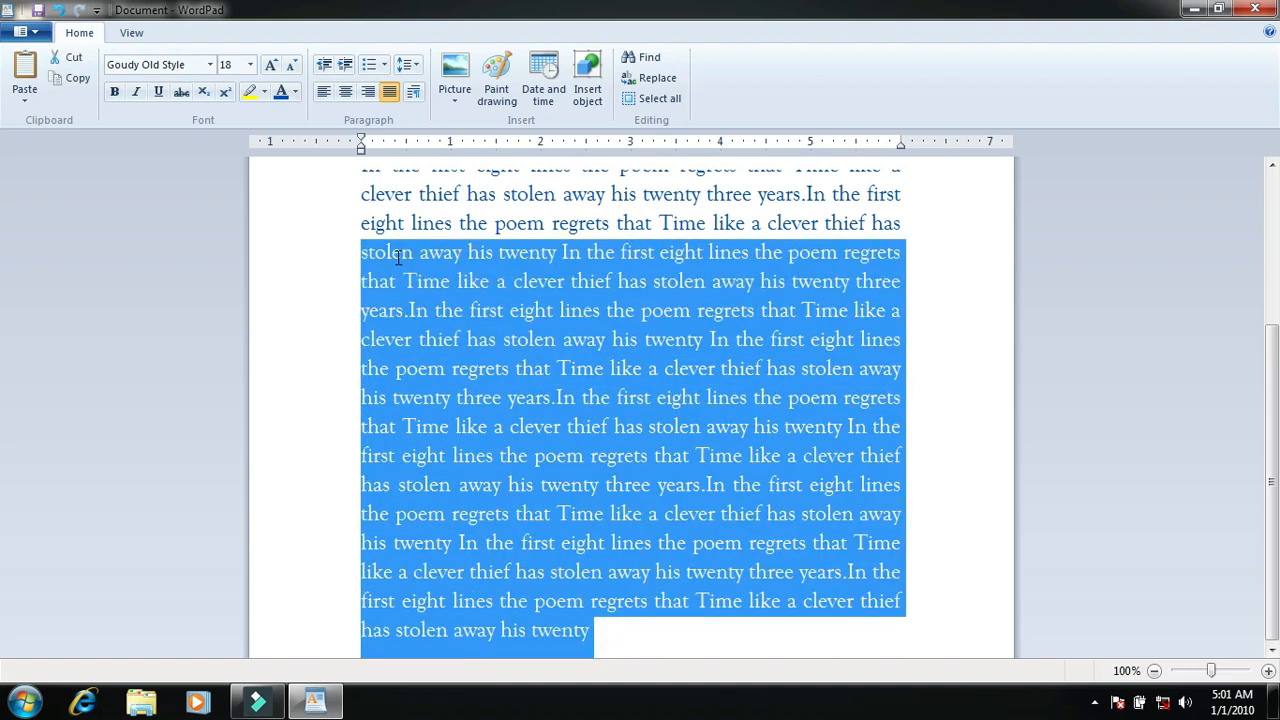
click(66, 57)
click(906, 462)
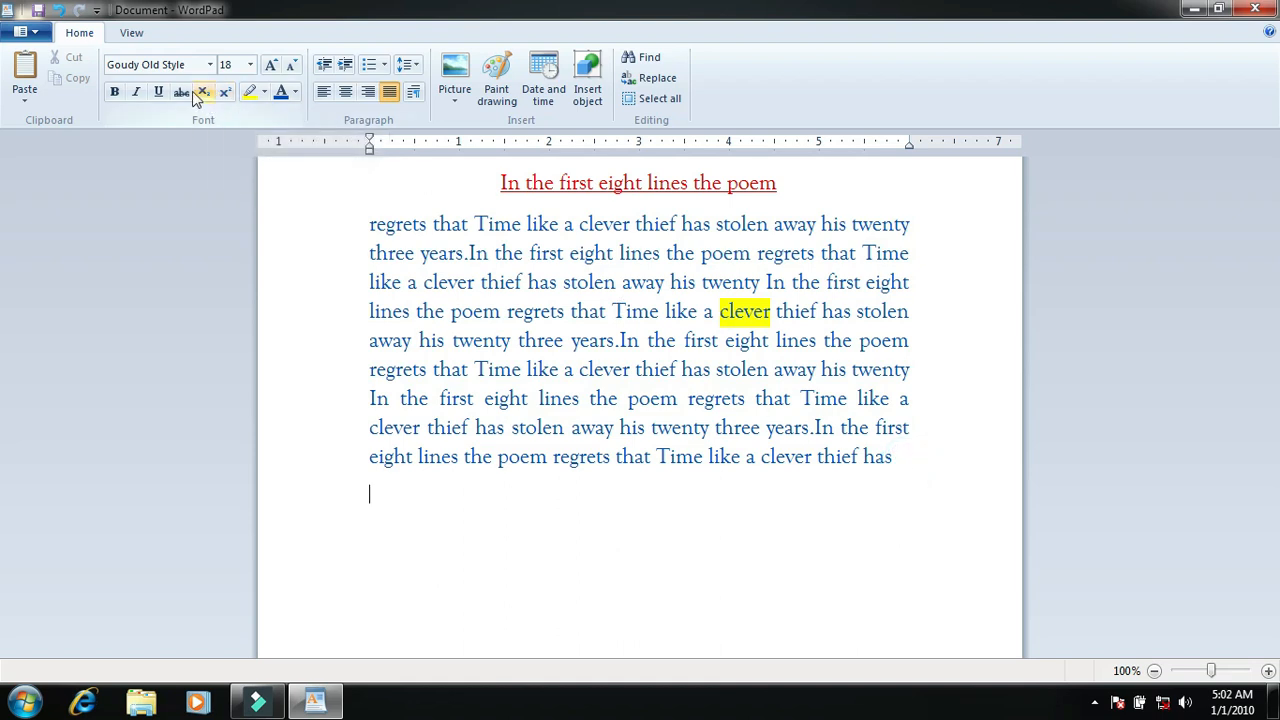
Step: Try strikethrough on "regrets that Time like a clever thief has stolen" in the first body line and undo it
click(182, 92)
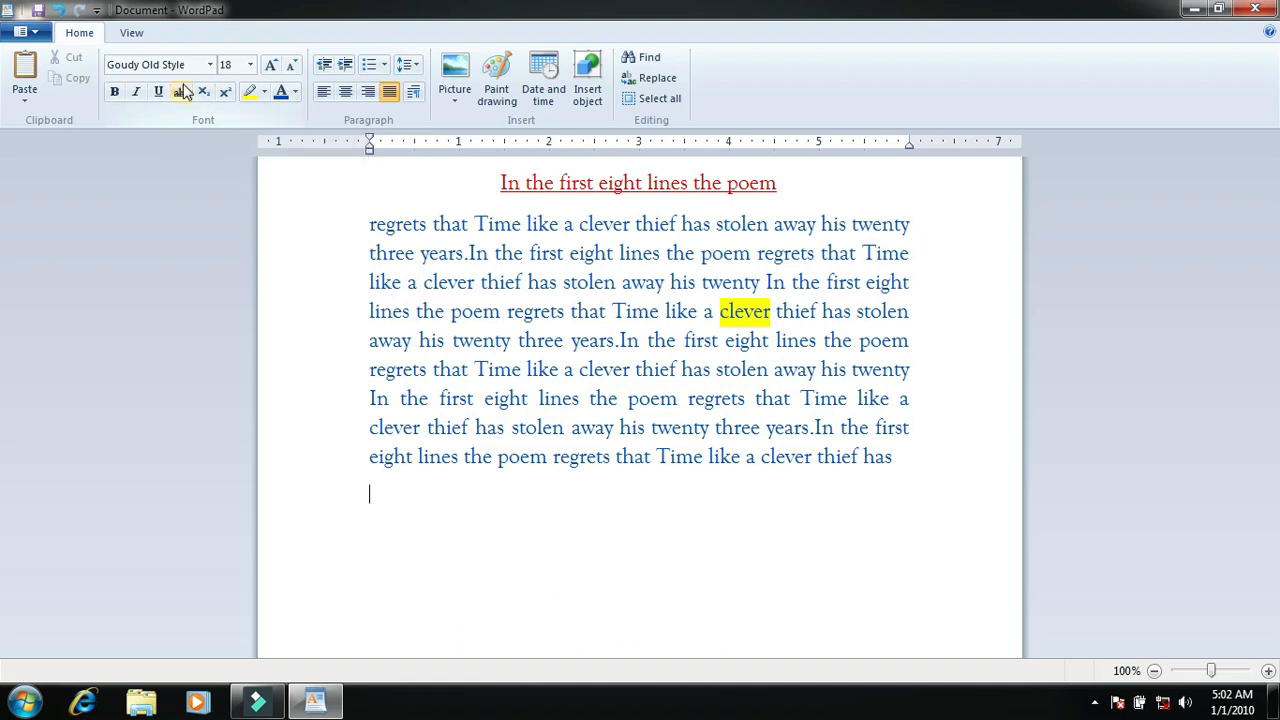
drag(768, 226, 428, 238)
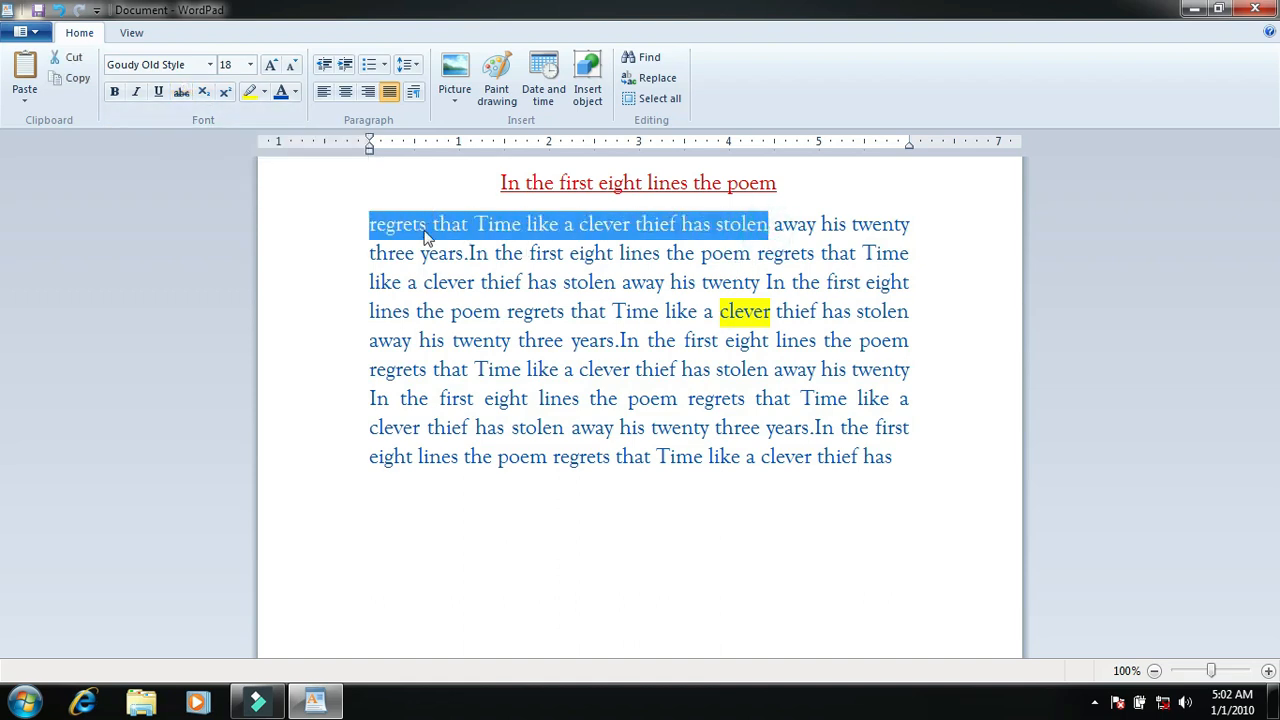
click(182, 92)
click(540, 368)
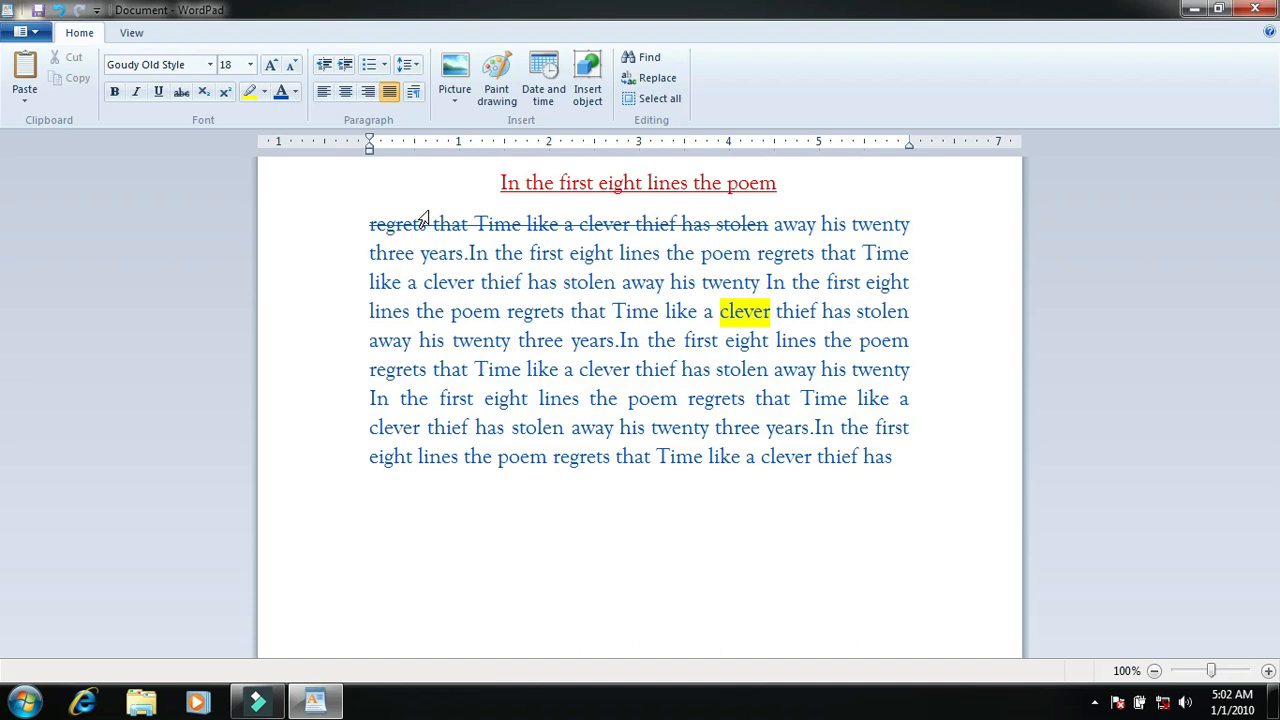
click(60, 12)
click(602, 252)
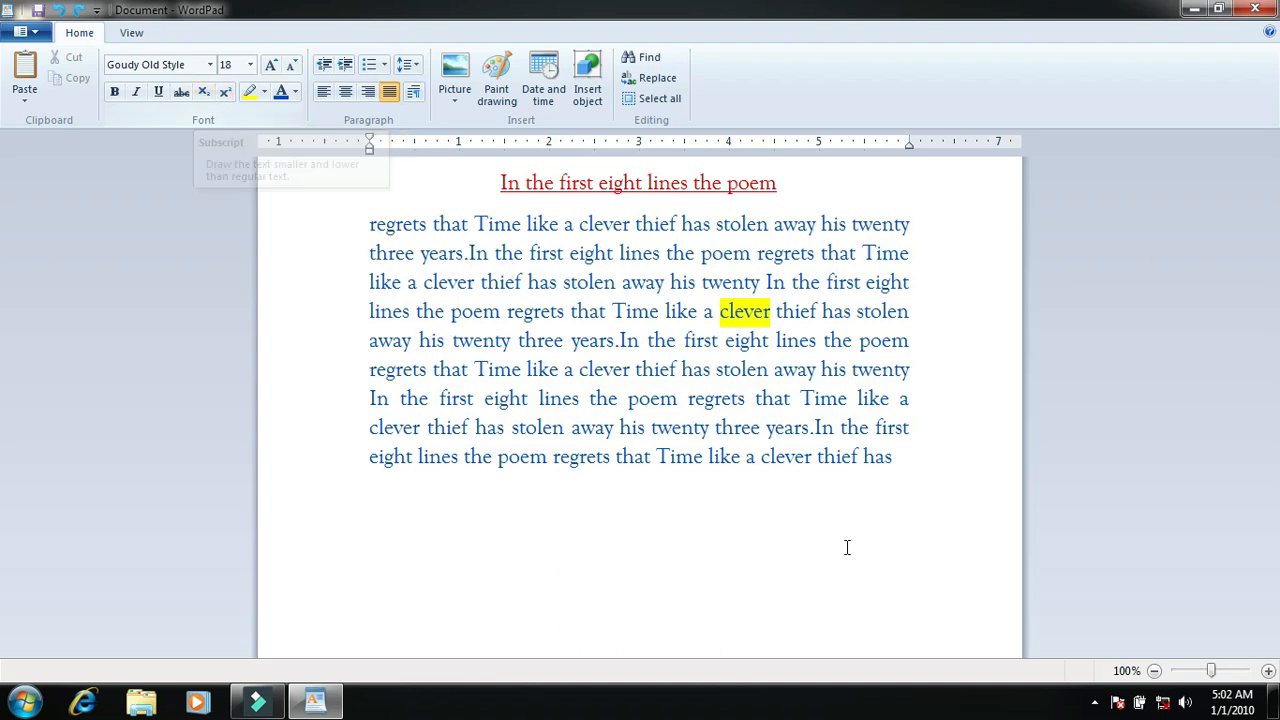
Step: Add the text "h2" on a new line below the body text
click(920, 465)
key(Return)
text(h2)
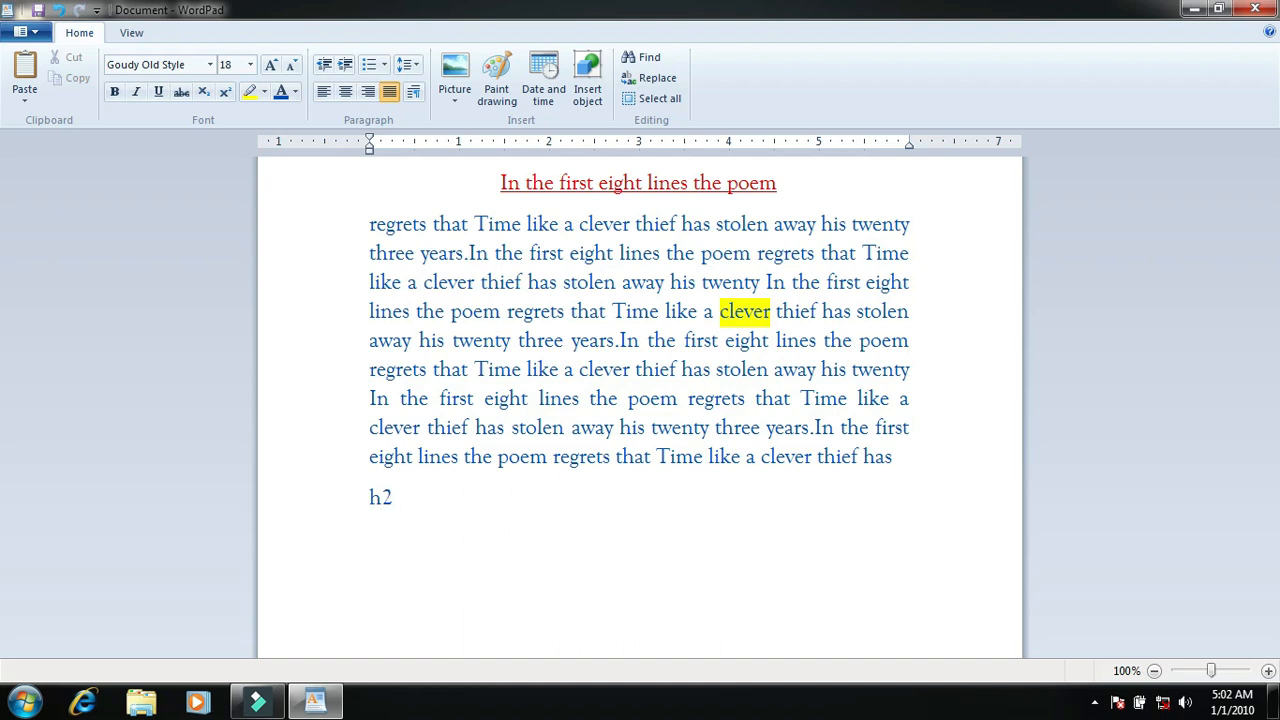